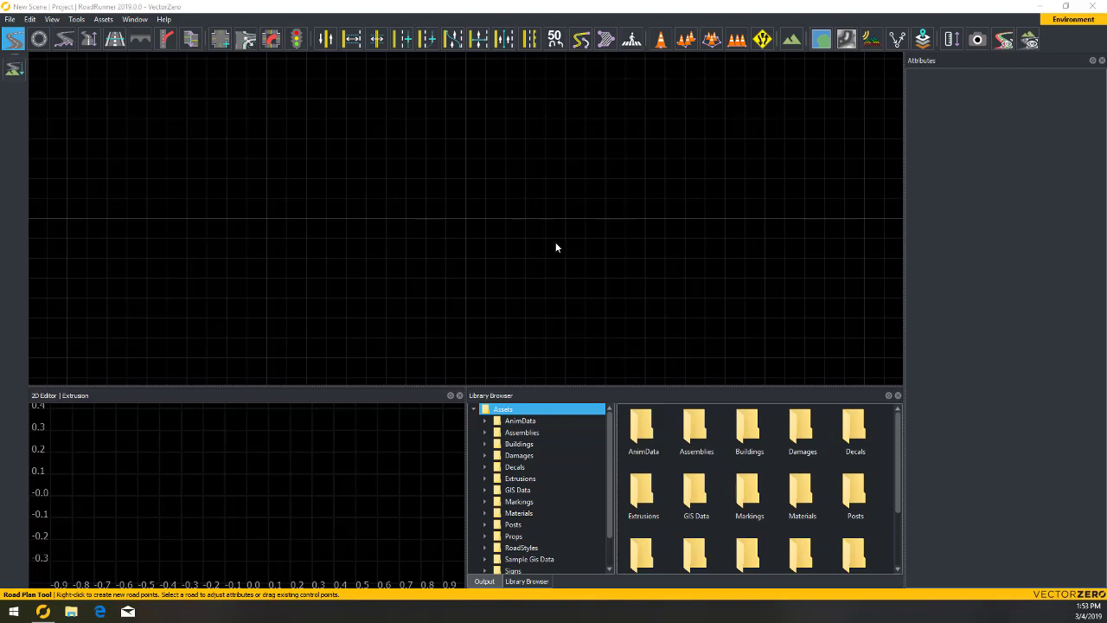
Draw two straight roads that cross near their midpoints, one horizontal and one vertical, to form a four-way intersection
{"action": "right_click", "coordinate": [366, 218]}
{"action": "right_click", "coordinate": [597, 218]}
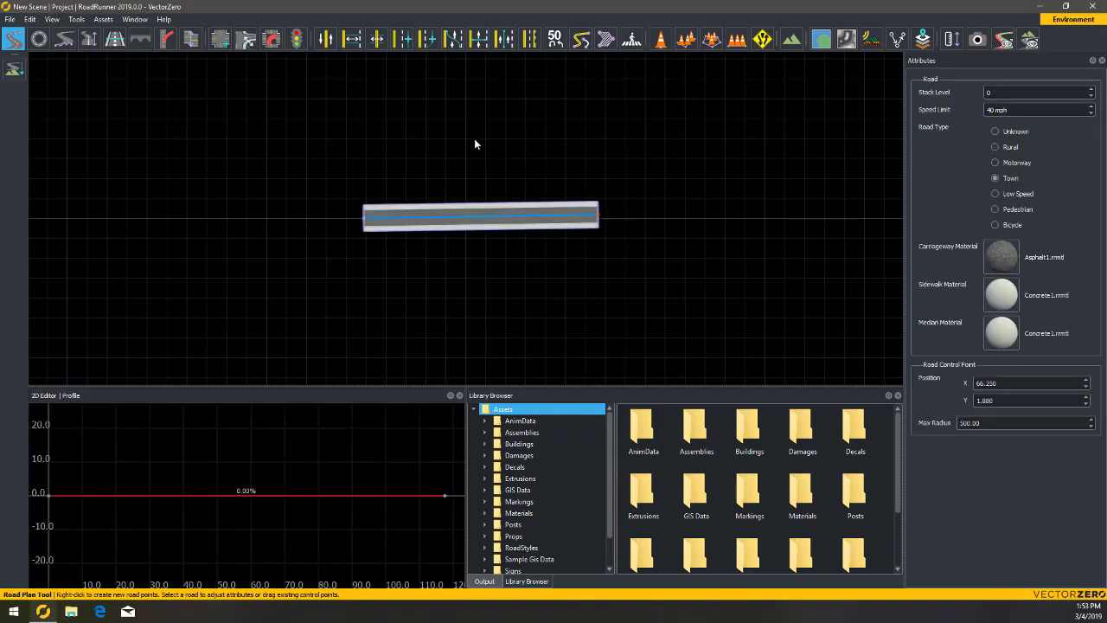
{"action": "right_click", "coordinate": [467, 113]}
{"action": "right_click", "coordinate": [476, 340]}
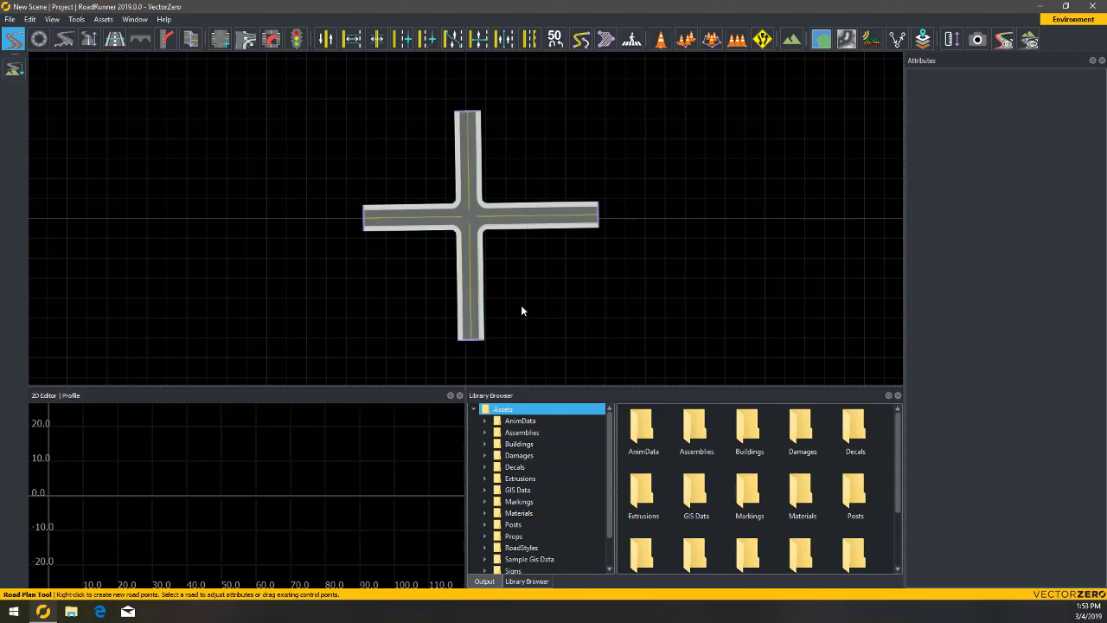
Auto-signalize the intersection with the 4 Way Protected Left option using the Signal Tool
{"action": "scroll", "coordinate": [527, 299], "scroll_direction": "up", "scroll_amount": 5}
{"action": "left_click_drag", "start_coordinate": [528, 298], "coordinate": [430, 241], "text": "alt"}
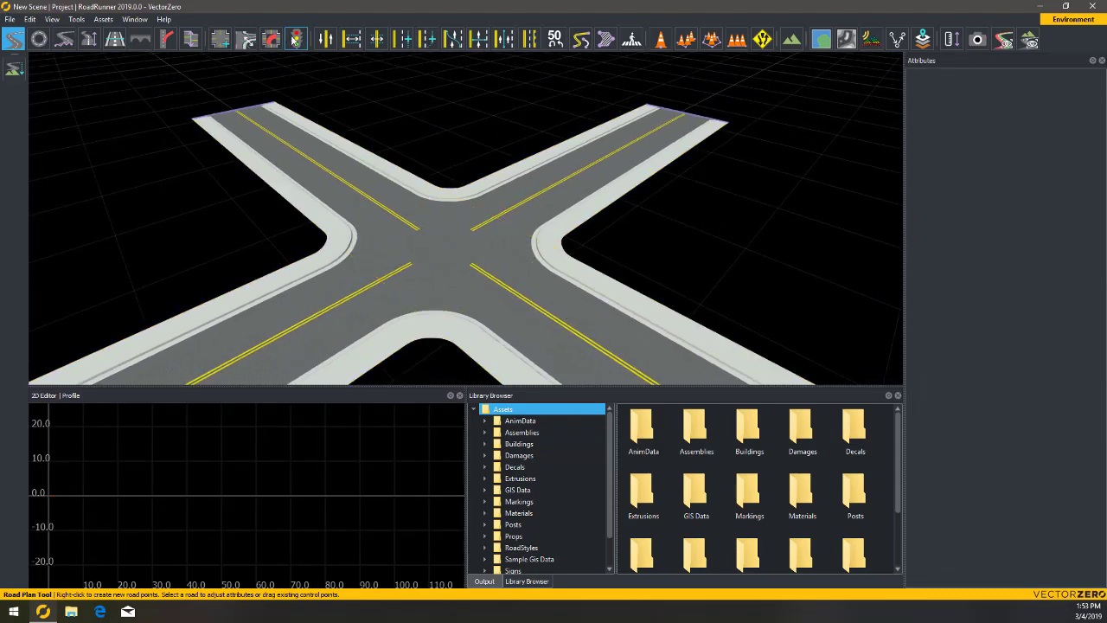
{"action": "left_click", "coordinate": [295, 39]}
{"action": "left_click", "coordinate": [431, 240]}
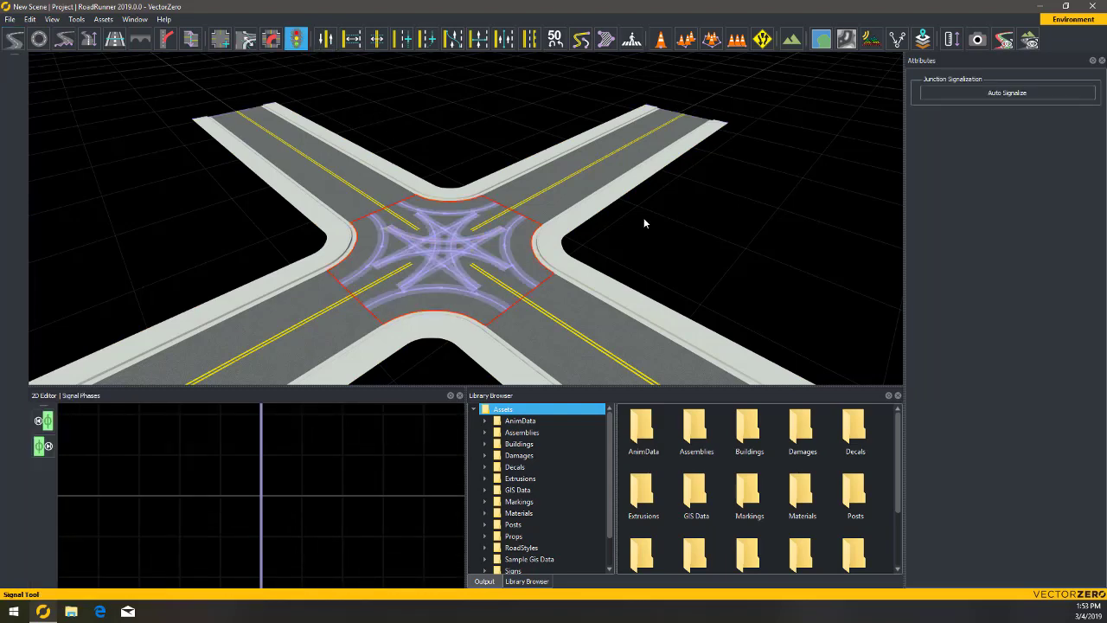
{"action": "left_click_drag", "start_coordinate": [638, 196], "coordinate": [597, 212], "text": "alt"}
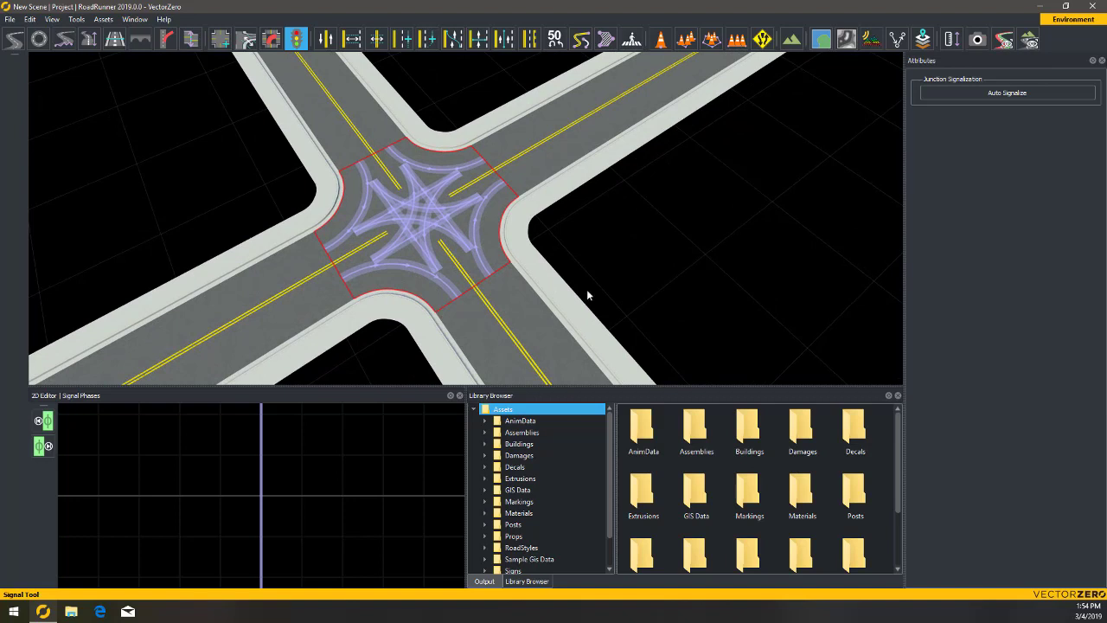
{"action": "left_click_drag", "start_coordinate": [663, 388], "coordinate": [665, 375]}
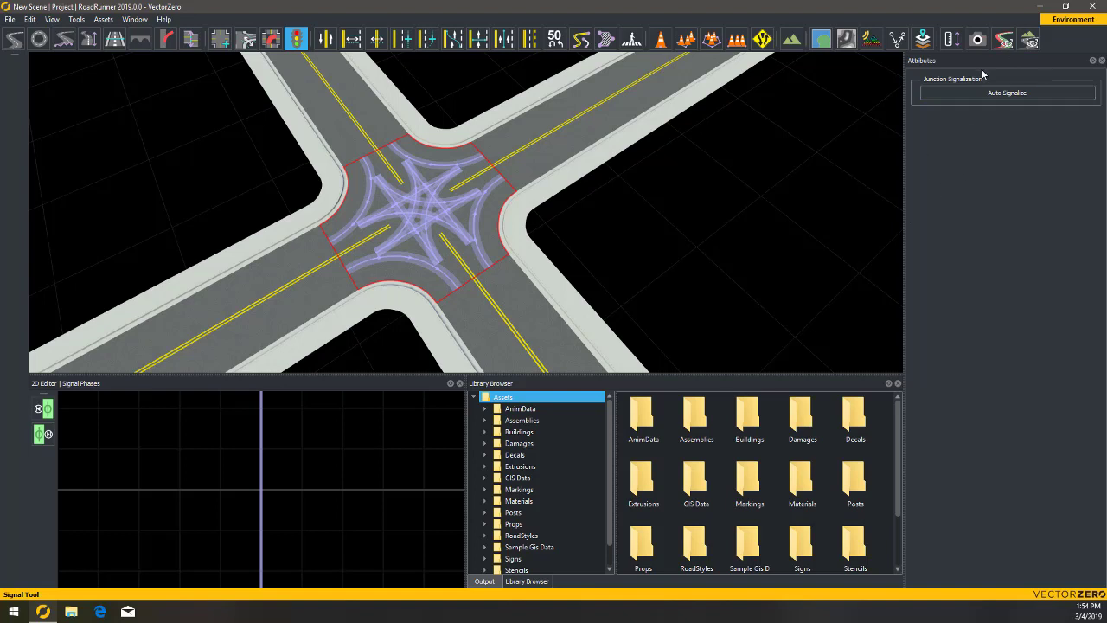
{"action": "left_click", "coordinate": [984, 93]}
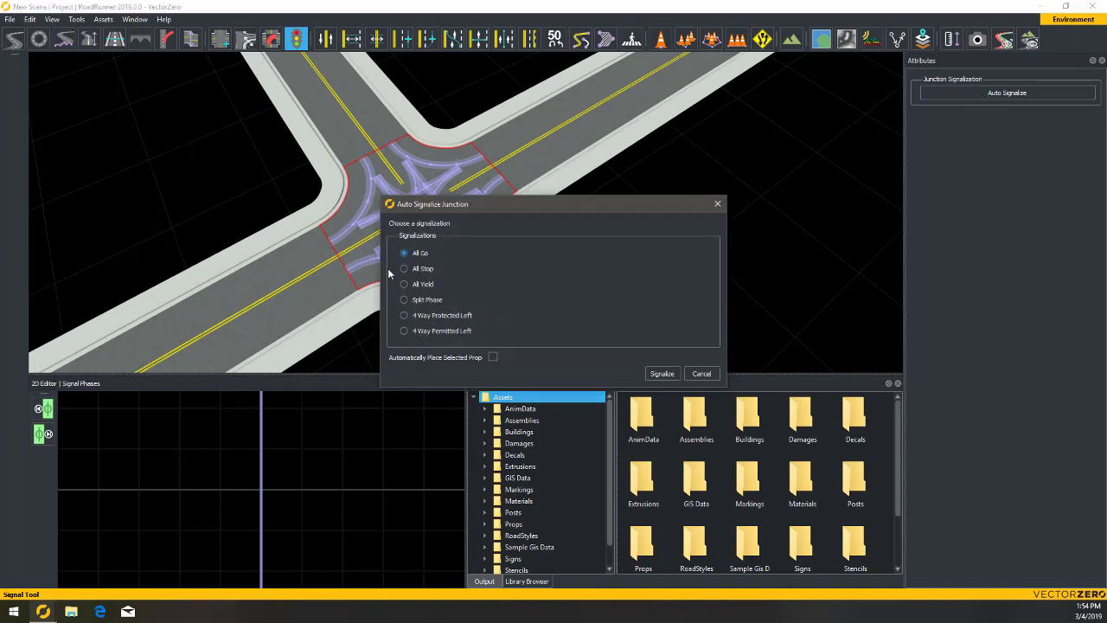
{"action": "left_click", "coordinate": [427, 315]}
{"action": "left_click", "coordinate": [661, 374]}
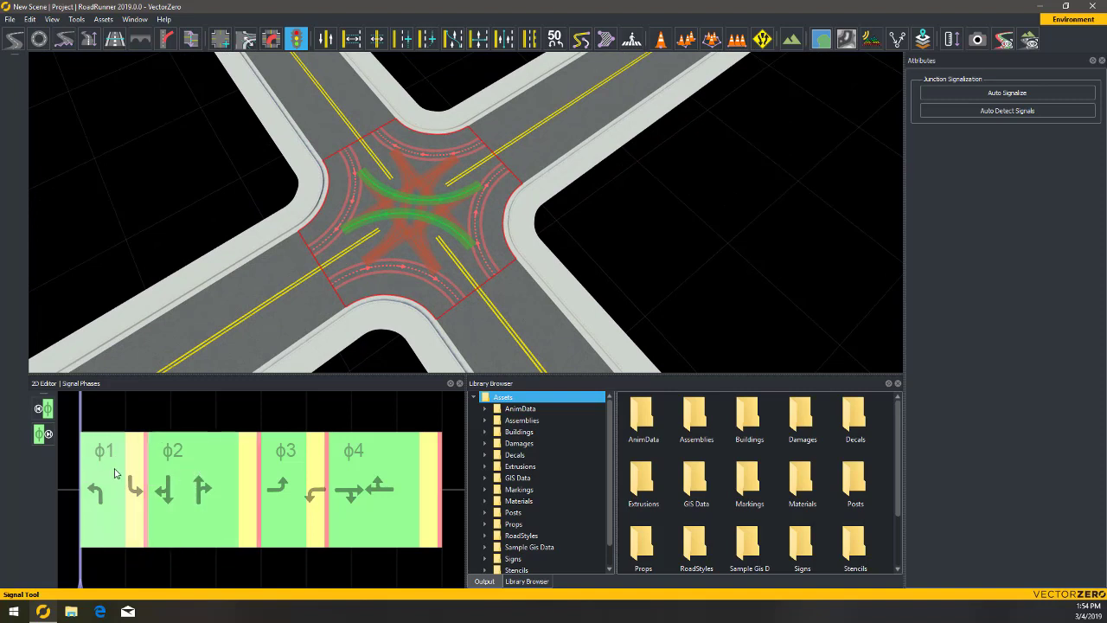
Step through the signal phases on the timeline and examine which maneuvers each phase allows
{"action": "left_click", "coordinate": [184, 481]}
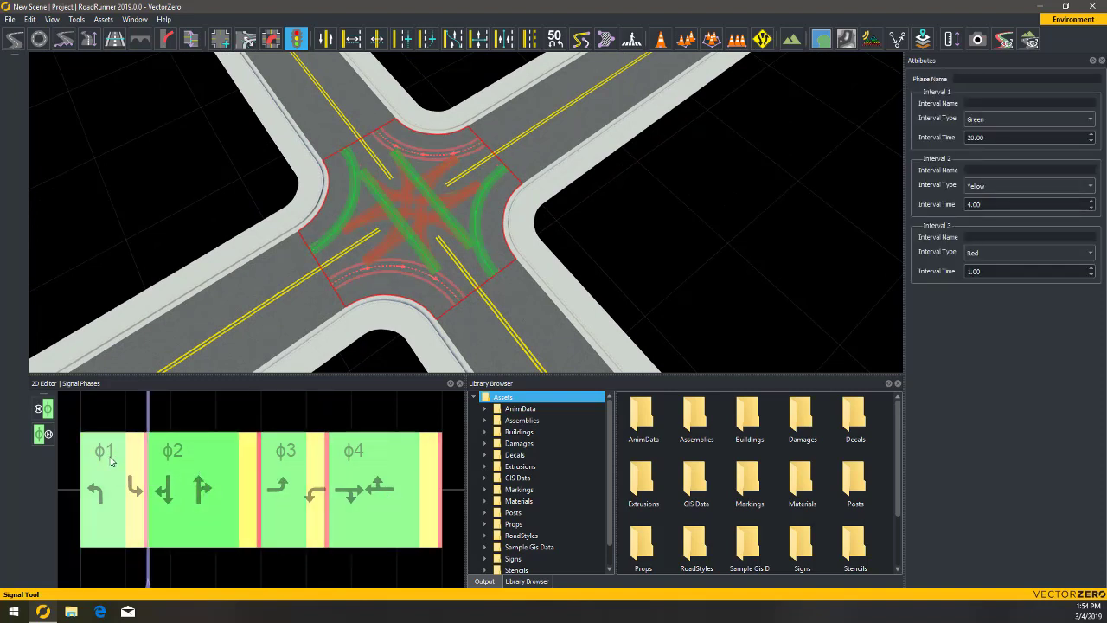
{"action": "left_click", "coordinate": [47, 438]}
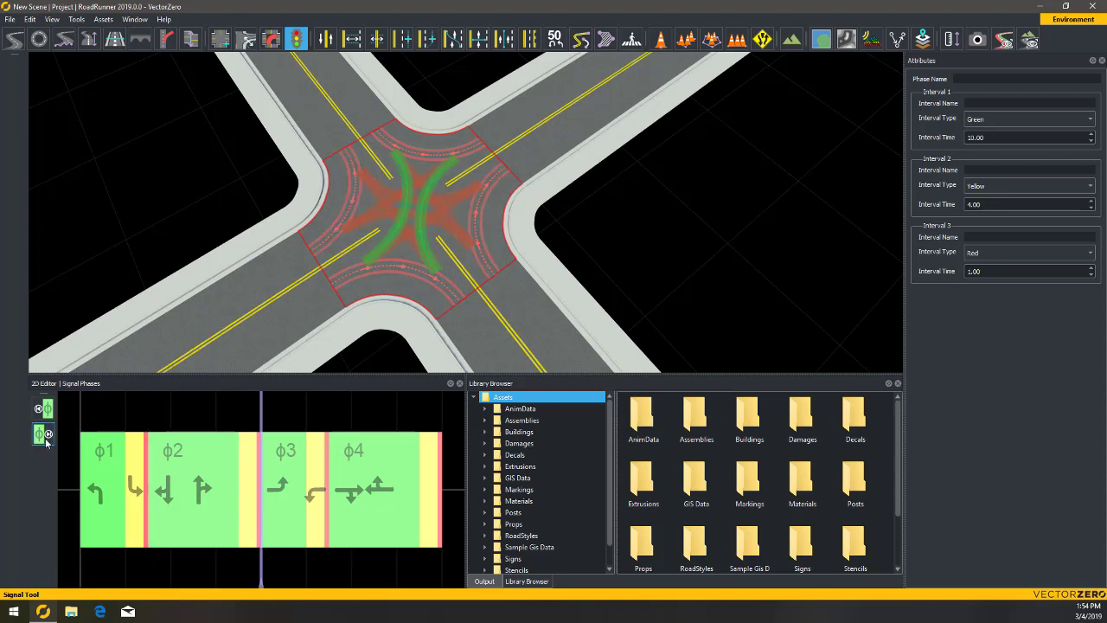
{"action": "left_click", "coordinate": [46, 439]}
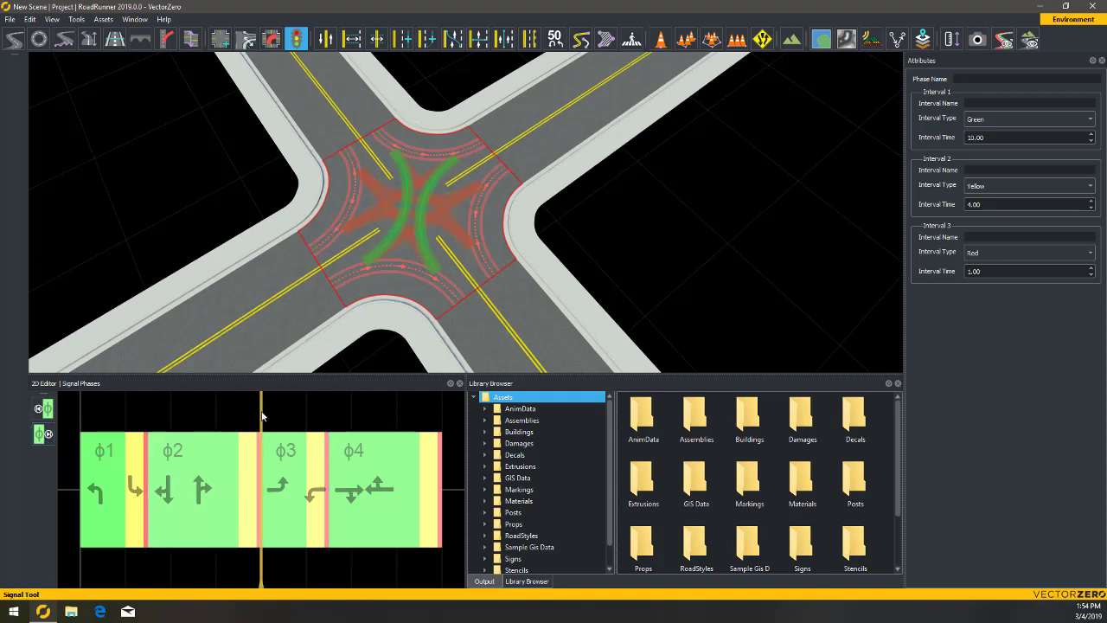
{"action": "left_click_drag", "start_coordinate": [261, 412], "coordinate": [113, 439]}
{"action": "left_click", "coordinate": [177, 484]}
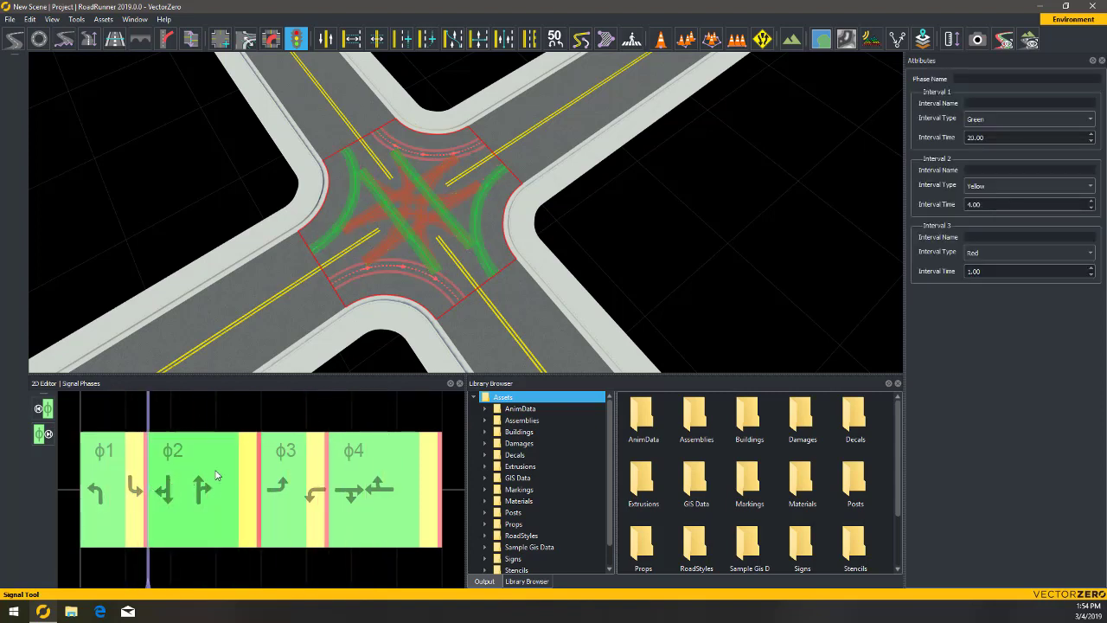
{"action": "left_click", "coordinate": [303, 485]}
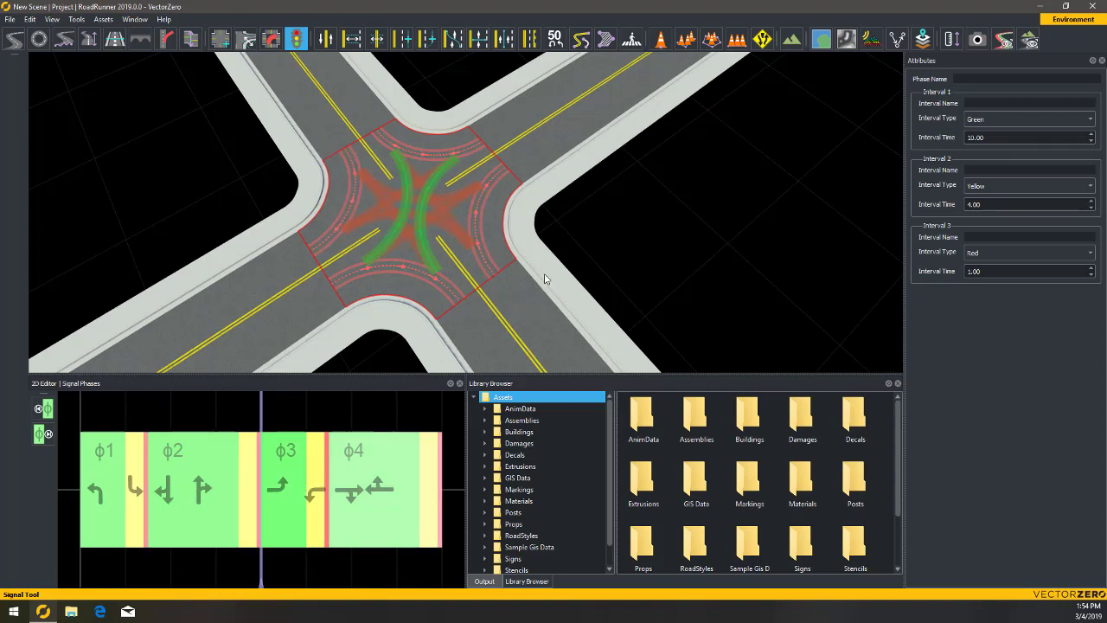
Set the right-turn maneuver at the intersection's right-hand corner to Go Always in phase 3
{"action": "left_click", "coordinate": [479, 224]}
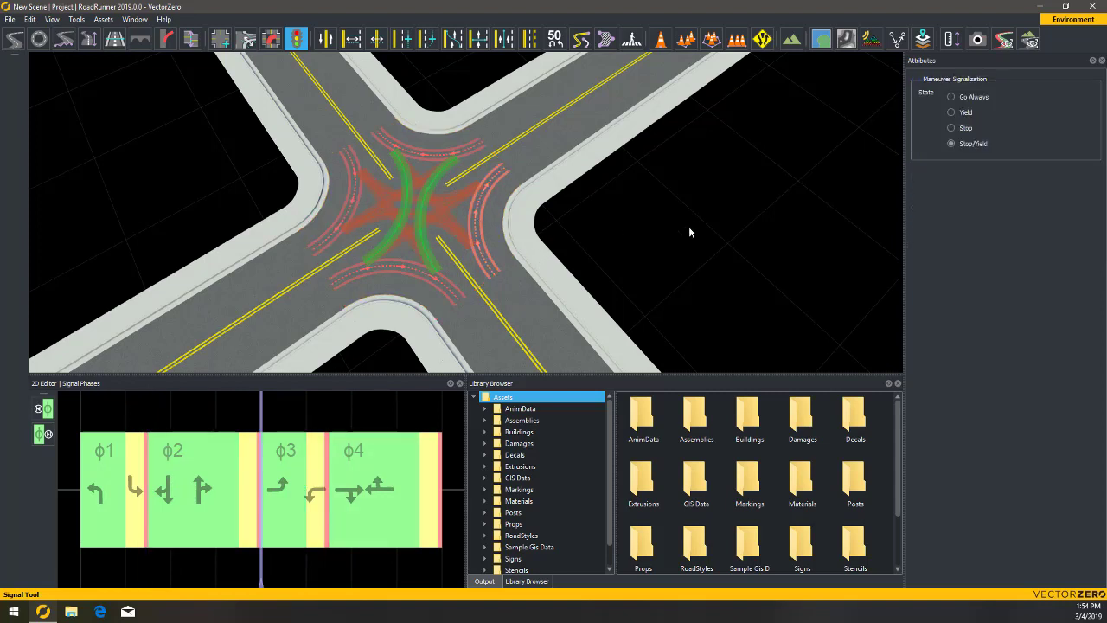
{"action": "left_click", "coordinate": [972, 100]}
{"action": "left_click_drag", "start_coordinate": [298, 243], "coordinate": [353, 241], "text": "alt"}
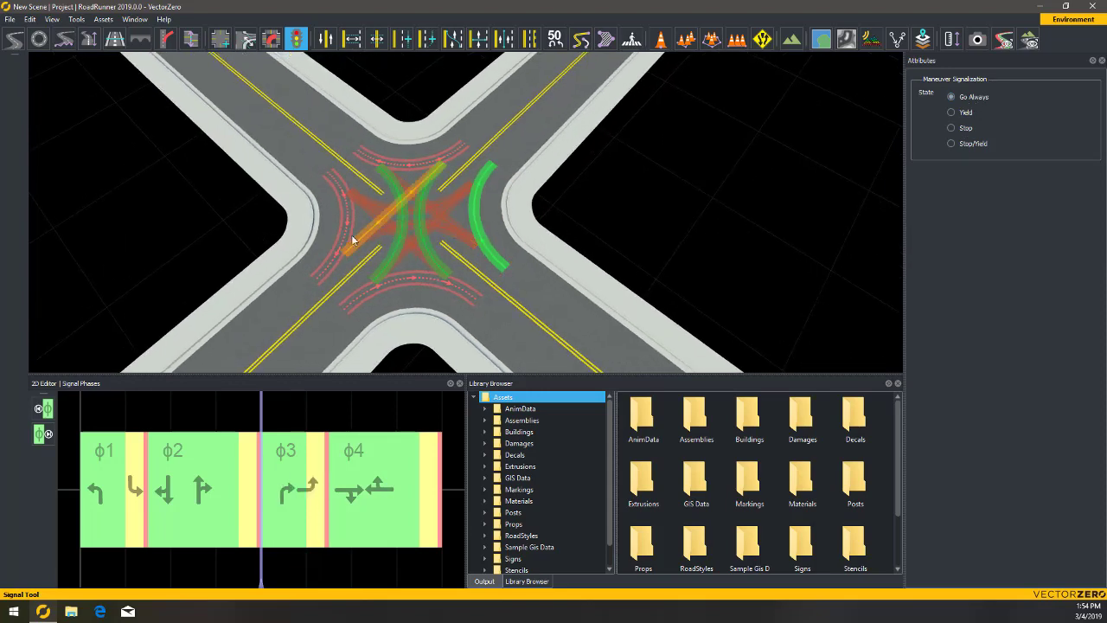
Switch the opposite corner's right-turn maneuver to Go Always in phase 3 and cycle it back to Stop/Yield
{"action": "left_click", "coordinate": [348, 236]}
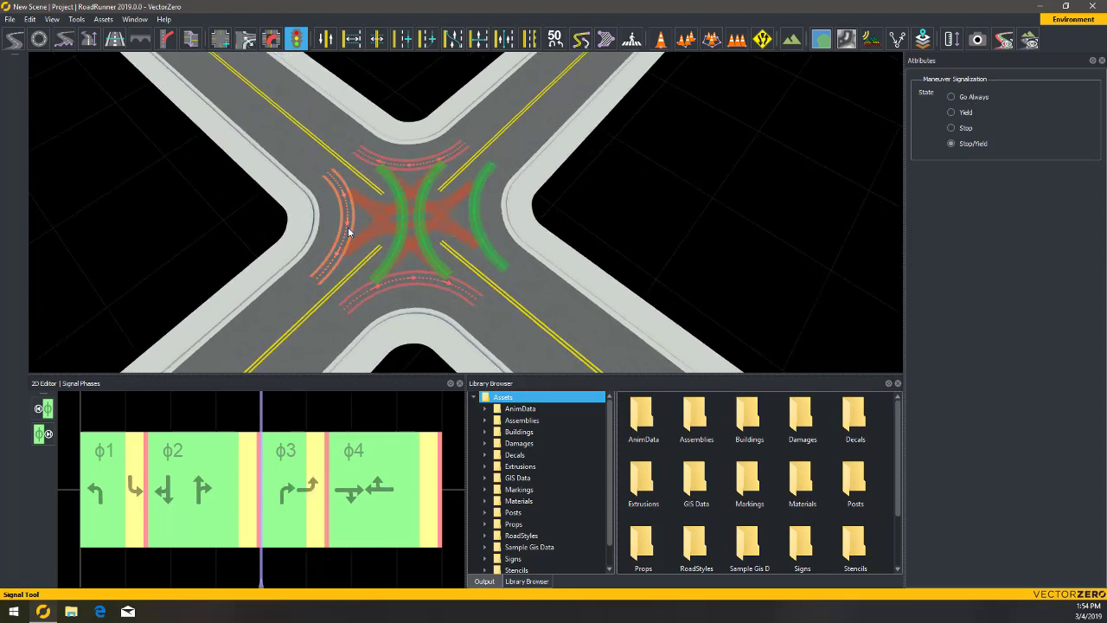
{"action": "left_click", "coordinate": [349, 232]}
{"action": "left_click_drag", "start_coordinate": [321, 232], "coordinate": [349, 231], "text": "alt"}
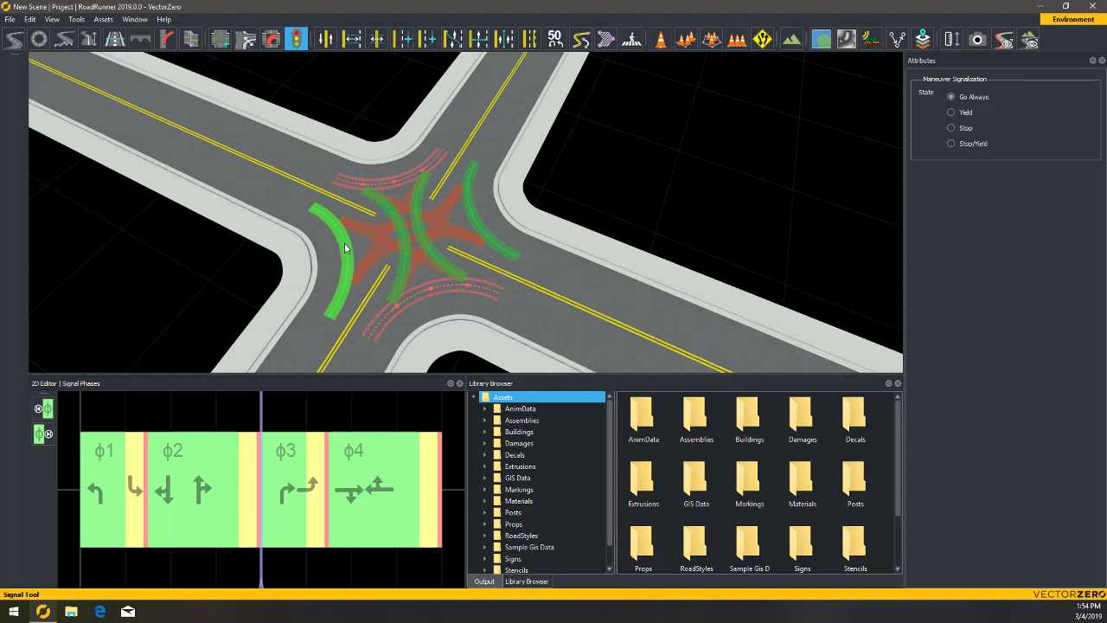
{"action": "left_click", "coordinate": [345, 248]}
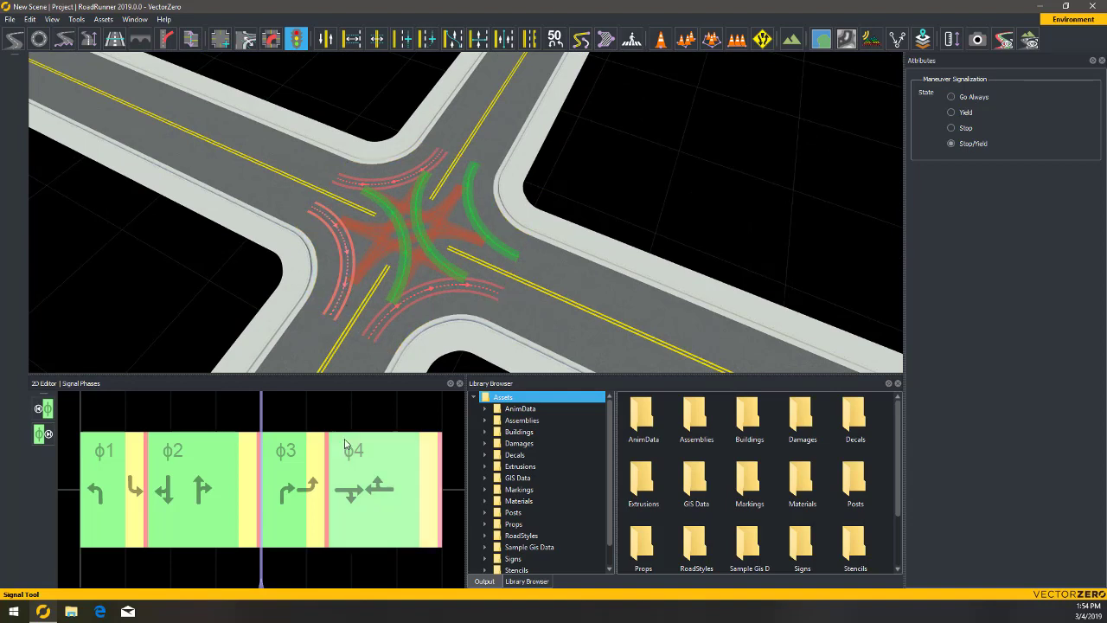
Add an empty fifth phase at the end of the signal timeline and delete it
{"action": "left_click", "coordinate": [455, 478]}
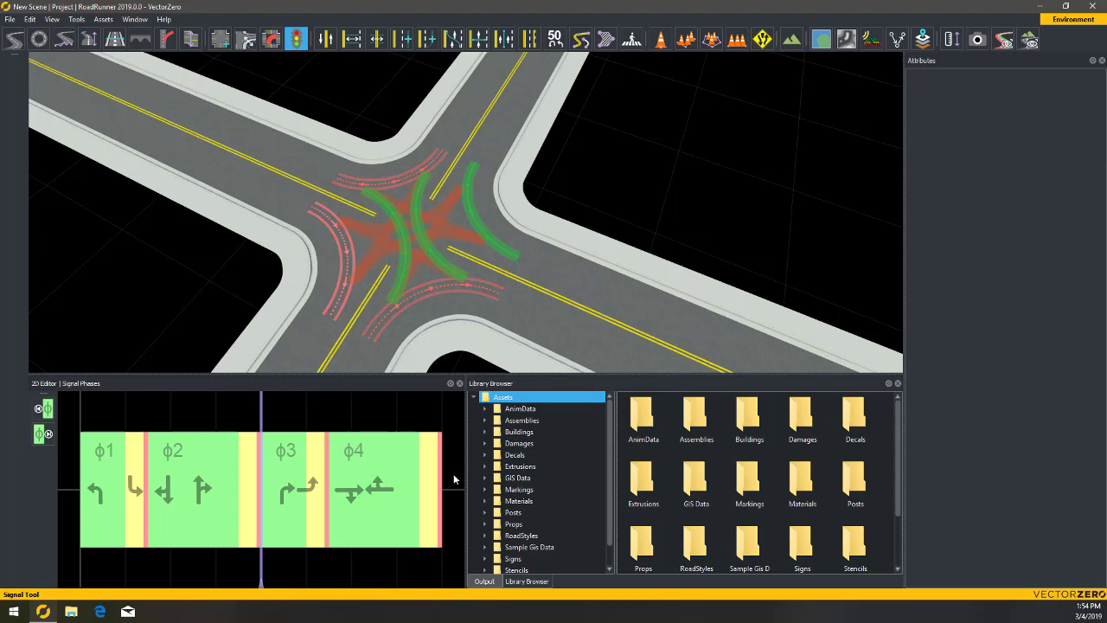
{"action": "left_click", "coordinate": [454, 479]}
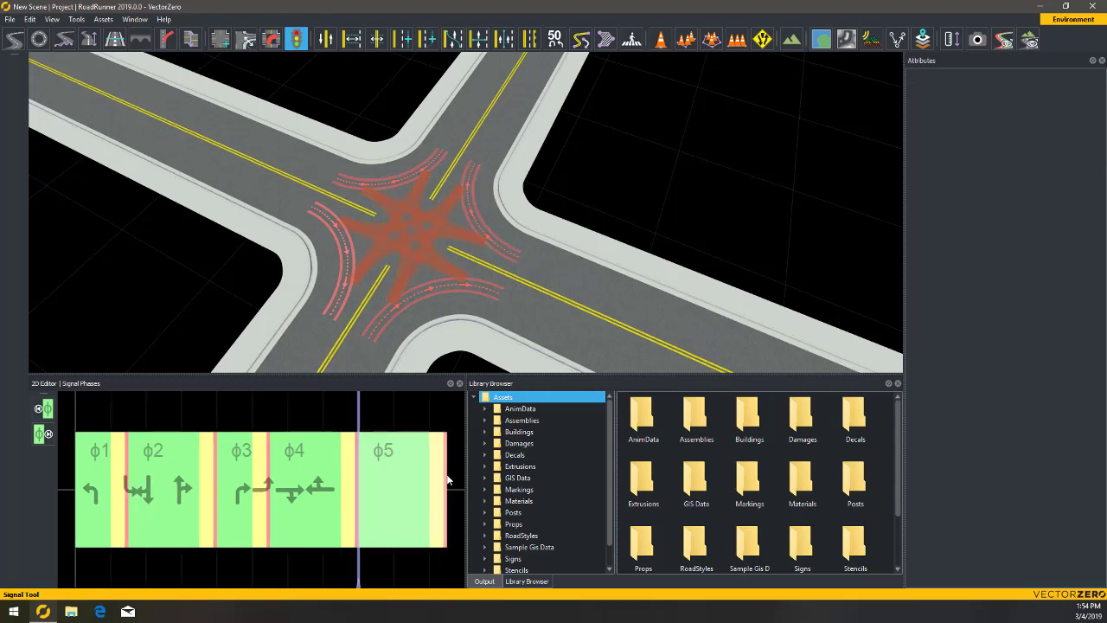
{"action": "left_click", "coordinate": [387, 478]}
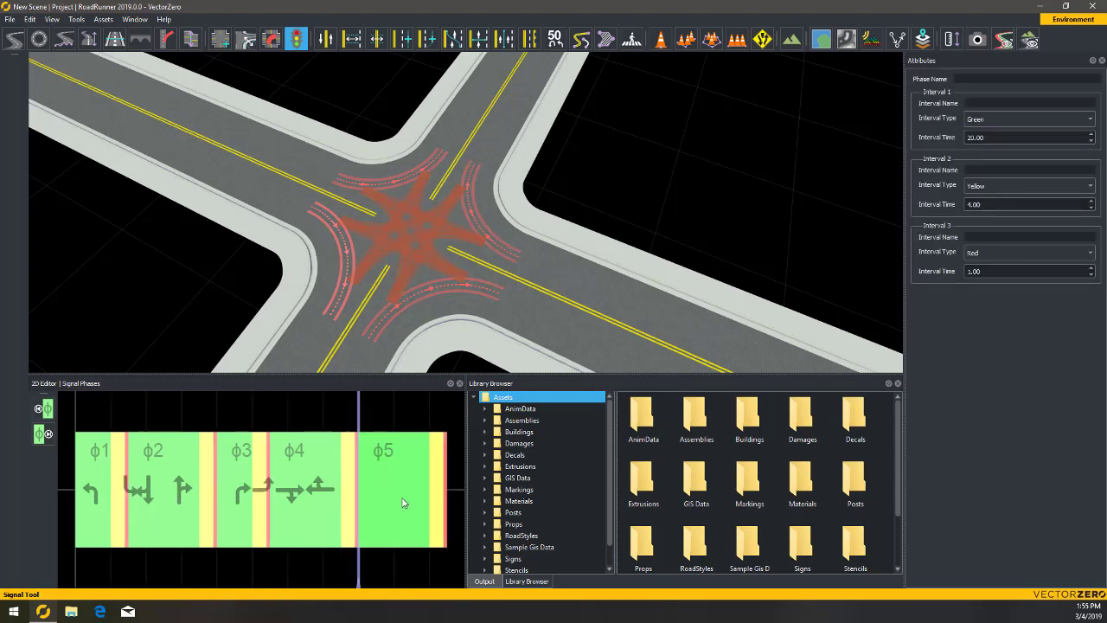
{"action": "key", "text": "Delete"}
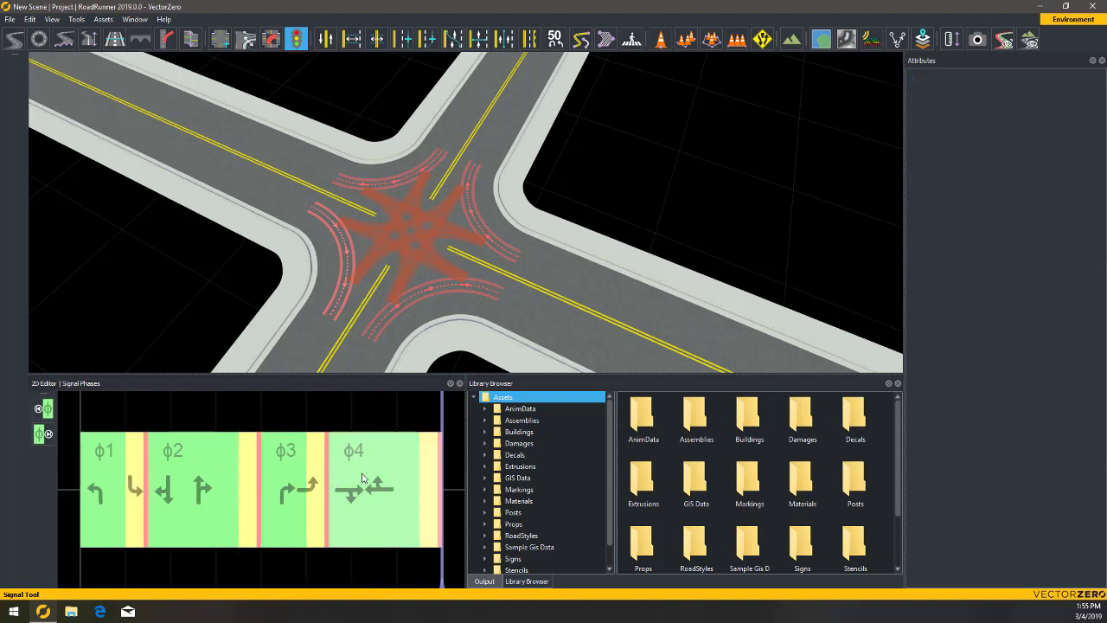
Duplicate phase 4 as a fifth phase, select the copy to access its attributes, and delete it
{"action": "key", "text": "ctrl+z"}
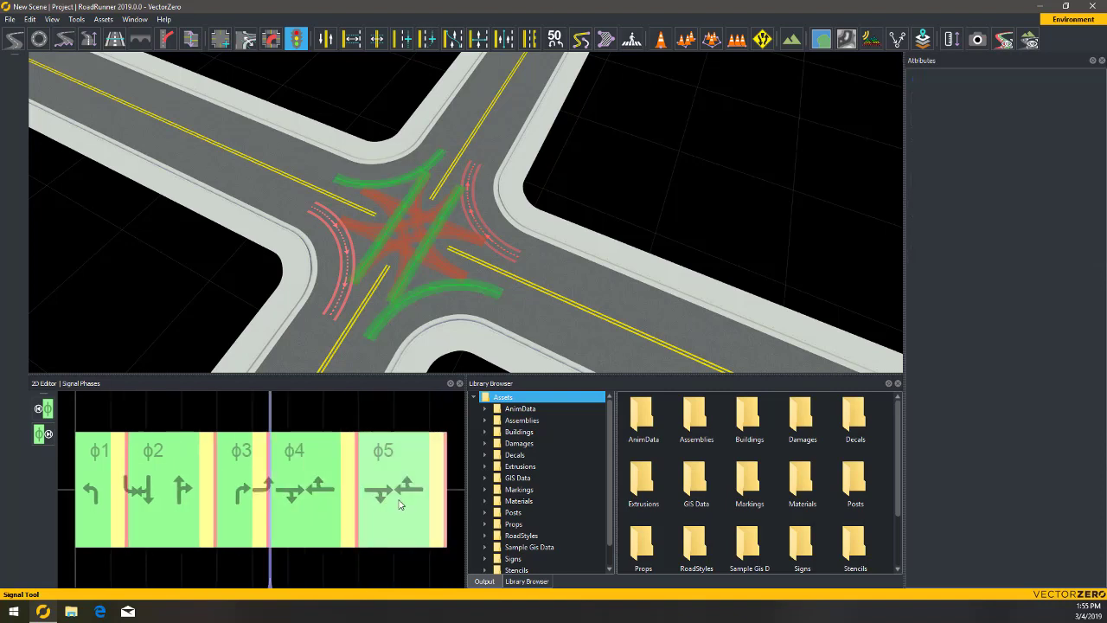
{"action": "left_click", "coordinate": [398, 492]}
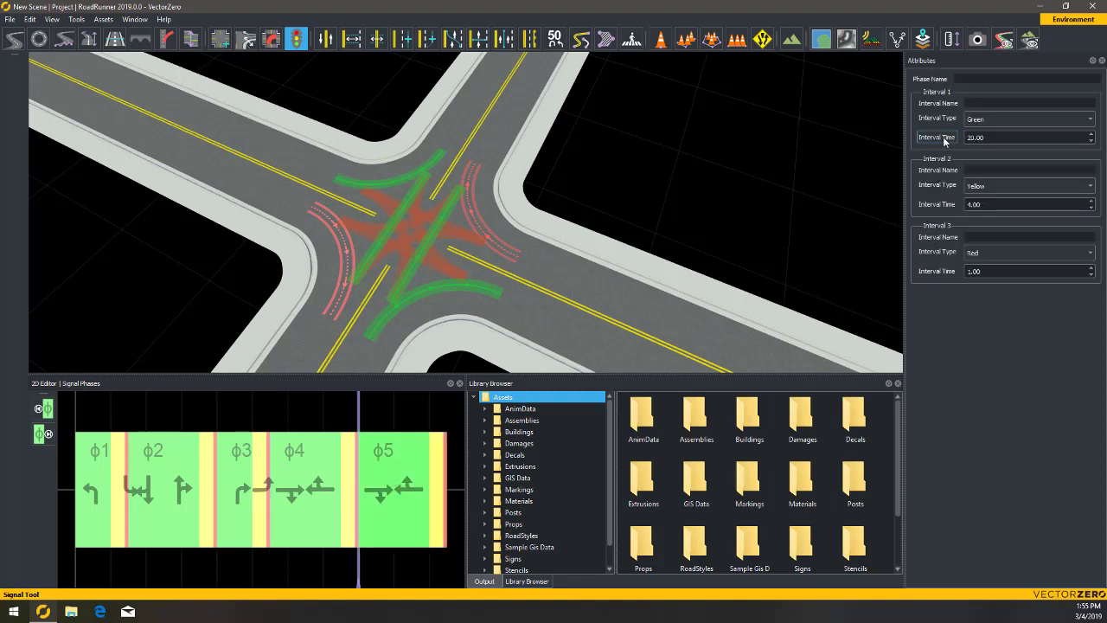
{"action": "left_click", "coordinate": [959, 79]}
{"action": "key", "text": "Delete"}
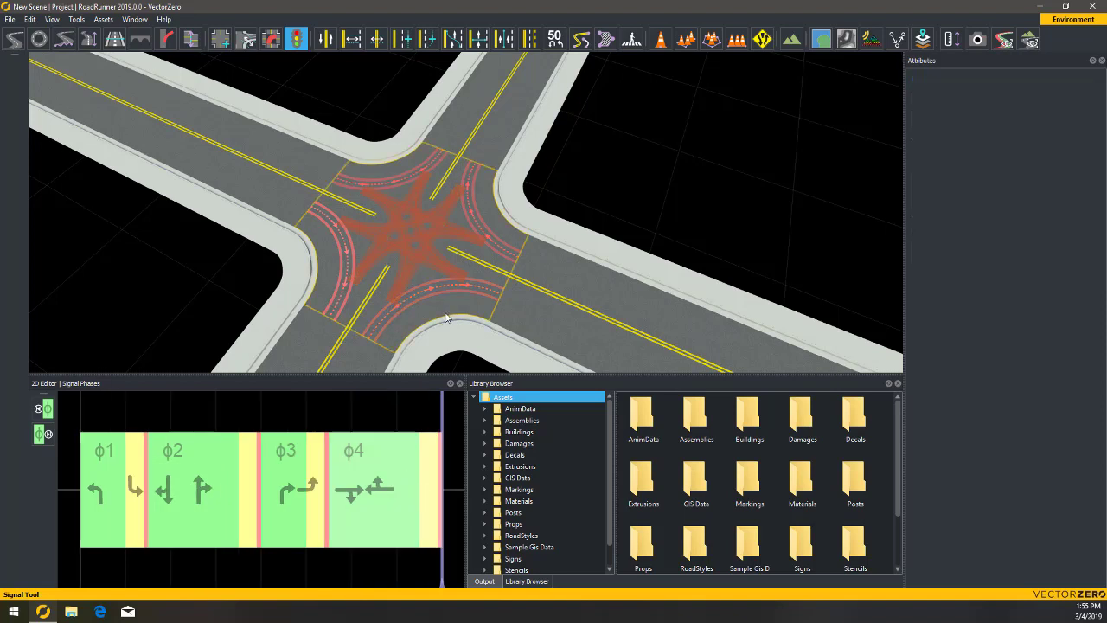
Clear all existing signal phases from the intersection and add a new empty phase 1
{"action": "left_click", "coordinate": [445, 320]}
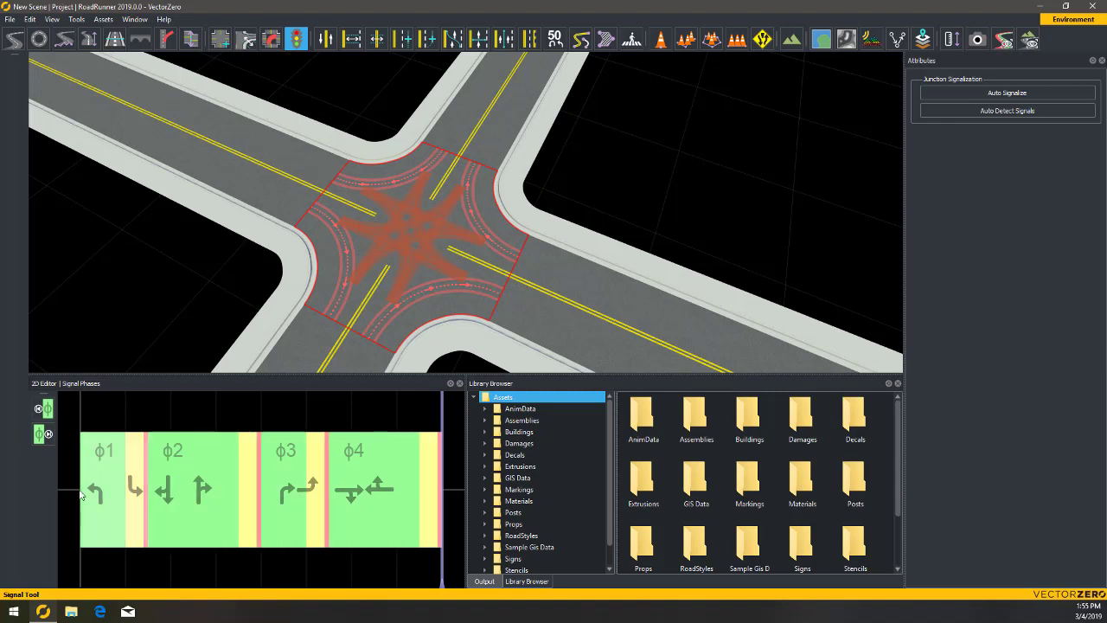
{"action": "left_click", "coordinate": [429, 314]}
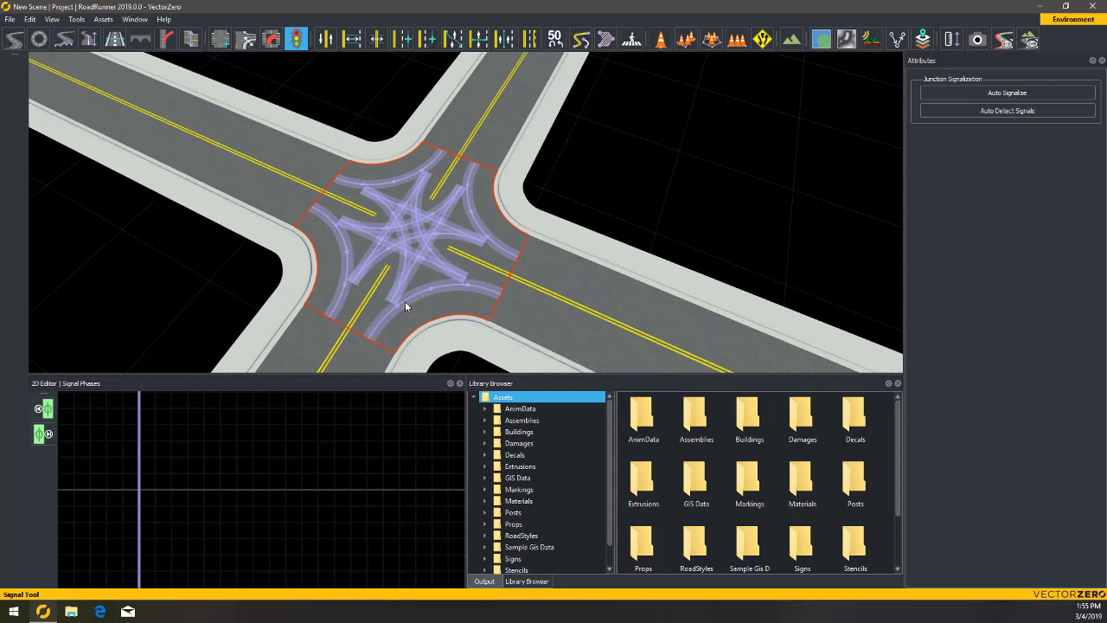
{"action": "left_click_drag", "start_coordinate": [419, 322], "coordinate": [503, 324], "text": "alt"}
{"action": "middle_click_drag", "start_coordinate": [504, 325], "coordinate": [512, 303], "text": "alt"}
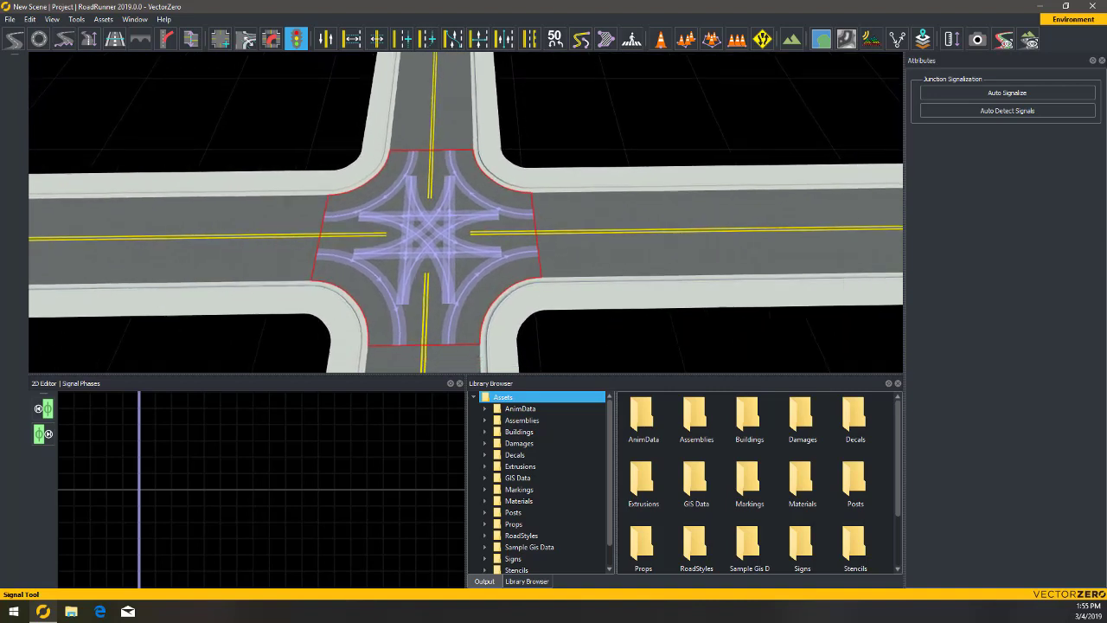
{"action": "left_click", "coordinate": [205, 491]}
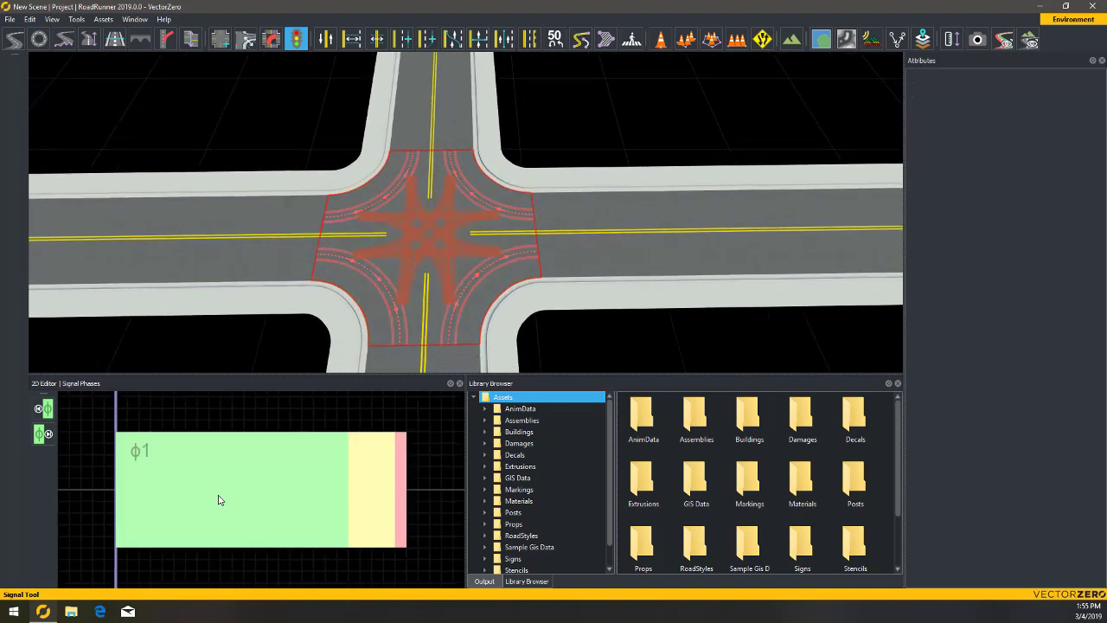
Turn the straight and right-turn maneuvers green for both opposing approaches of one road in phase 1
{"action": "left_click", "coordinate": [449, 326]}
{"action": "left_click_drag", "start_coordinate": [449, 327], "coordinate": [399, 322], "text": "alt"}
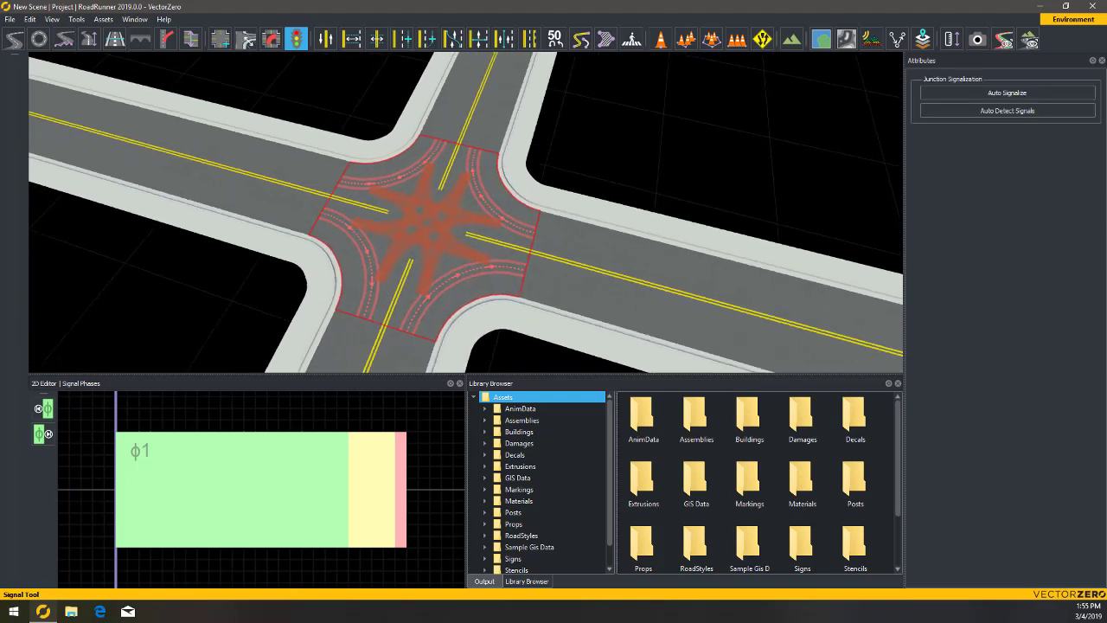
{"action": "left_click", "coordinate": [436, 264]}
{"action": "left_click", "coordinate": [459, 279]}
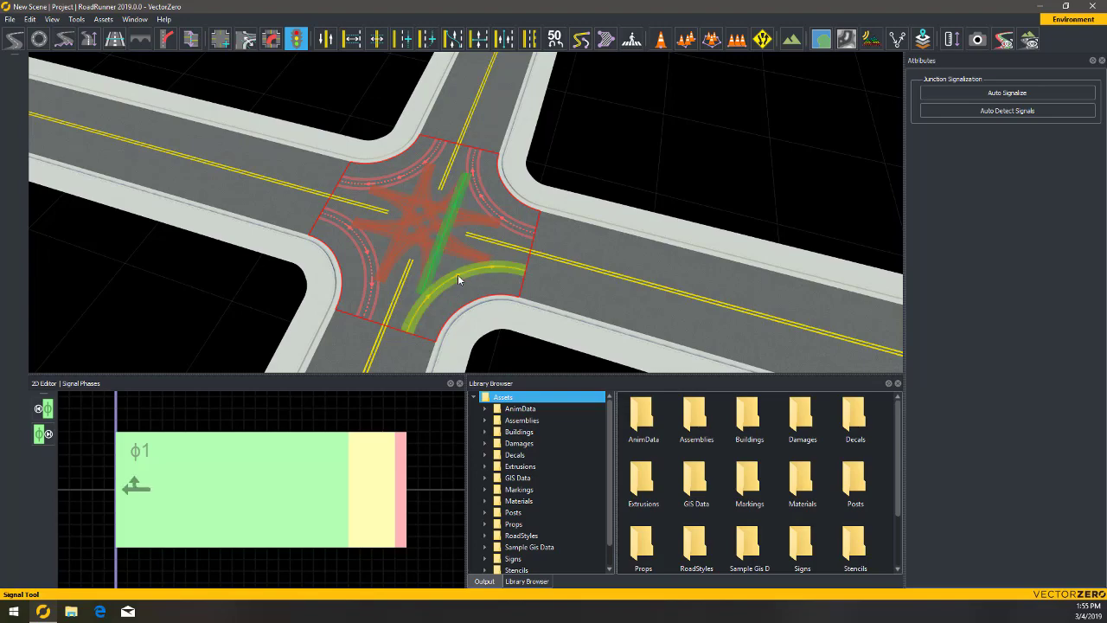
{"action": "left_click_drag", "start_coordinate": [460, 278], "coordinate": [221, 275], "text": "alt"}
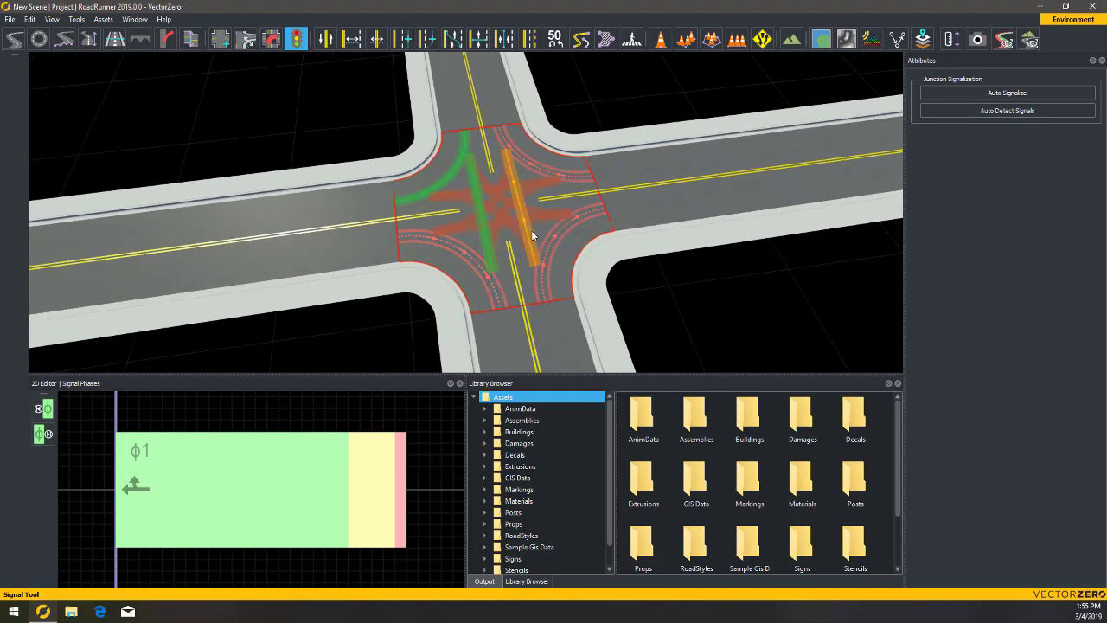
{"action": "left_click", "coordinate": [531, 235]}
{"action": "left_click", "coordinate": [556, 249]}
Add phase 2 after phase 1 and turn the same road's two opposing left turns green in it
{"action": "left_click_drag", "start_coordinate": [473, 277], "coordinate": [367, 391], "text": "alt"}
{"action": "left_click", "coordinate": [429, 489]}
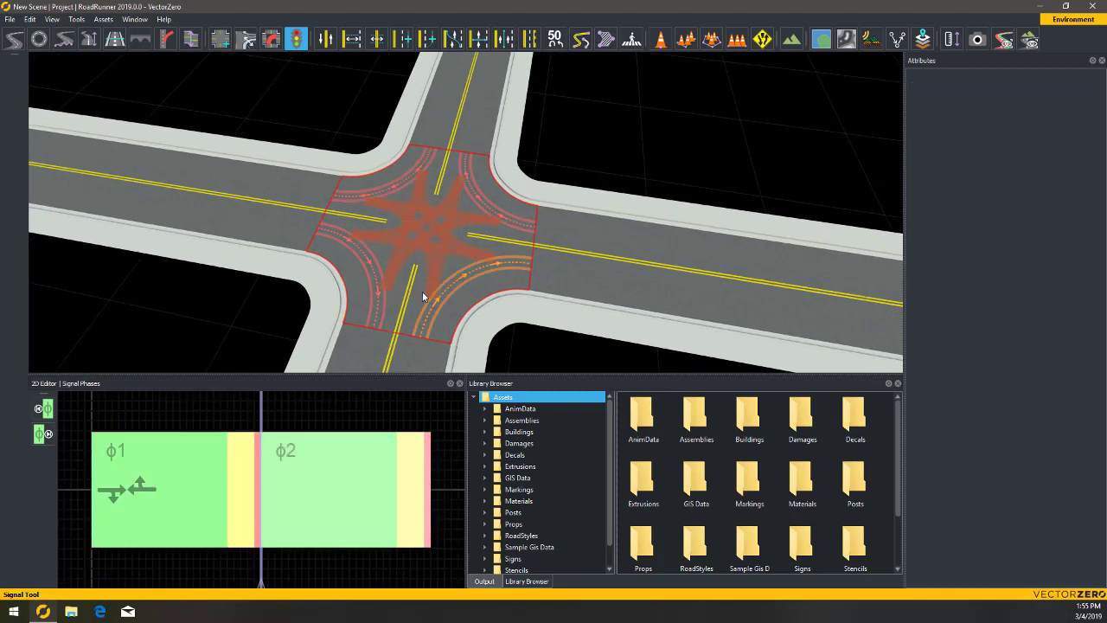
{"action": "left_click_drag", "start_coordinate": [424, 292], "coordinate": [421, 234], "text": "alt"}
{"action": "left_click", "coordinate": [421, 234]}
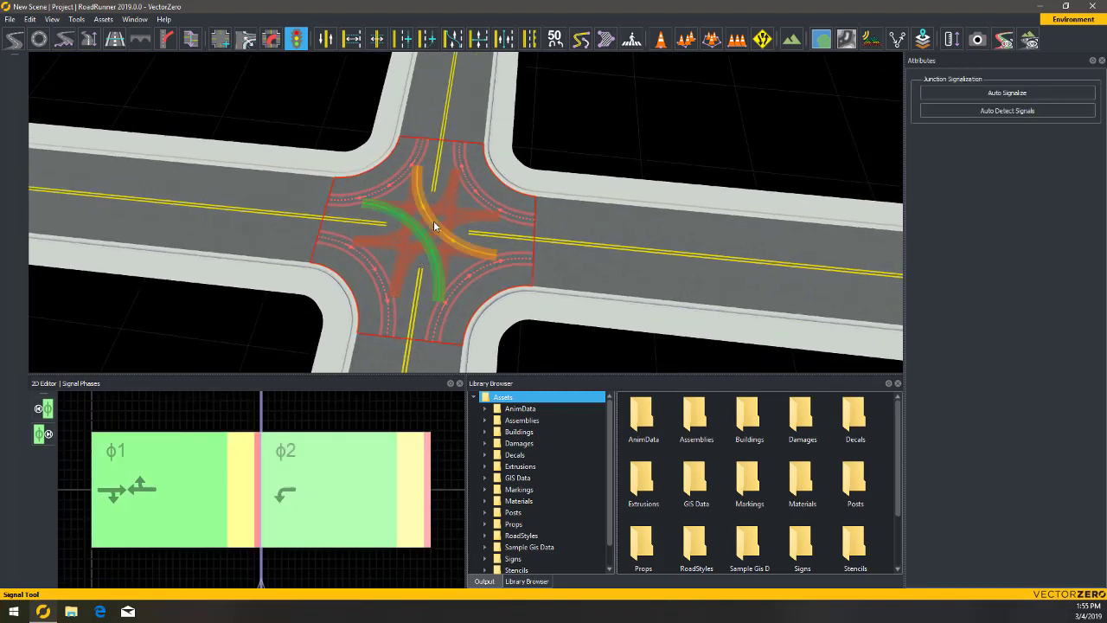
{"action": "left_click", "coordinate": [433, 221]}
{"action": "left_click", "coordinate": [161, 510]}
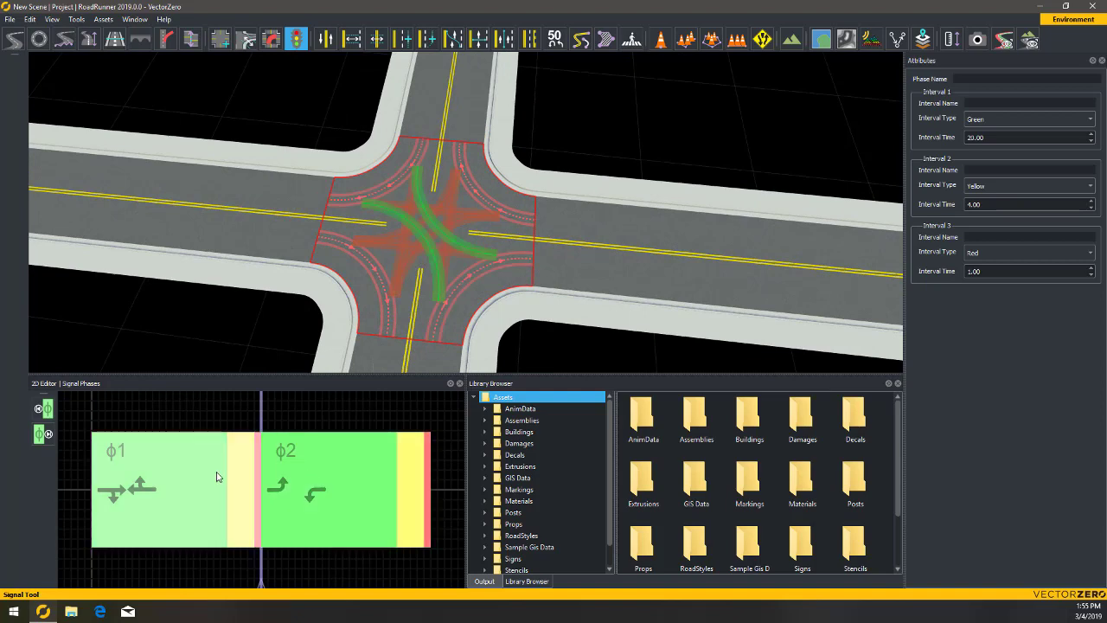
Add phase 3 after phase 2 and turn the crossing road's straight and right-turn maneuvers green for both approaches
{"action": "left_click", "coordinate": [332, 471]}
{"action": "left_click", "coordinate": [163, 486]}
{"action": "left_click", "coordinate": [344, 476]}
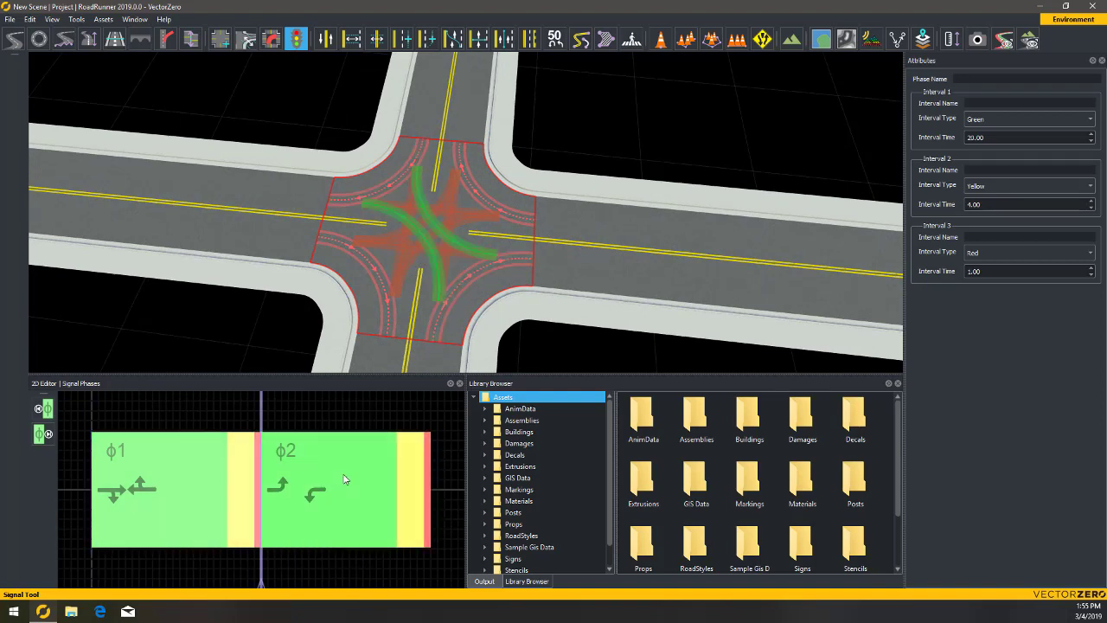
{"action": "left_click_drag", "start_coordinate": [472, 272], "coordinate": [500, 243], "text": "alt"}
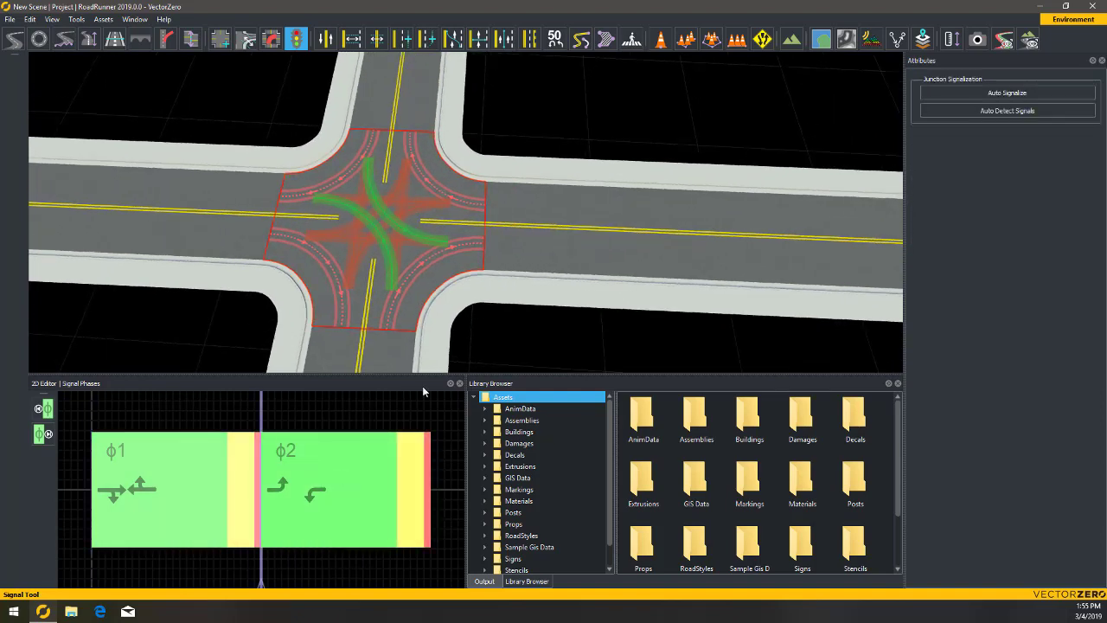
{"action": "left_click", "coordinate": [450, 488]}
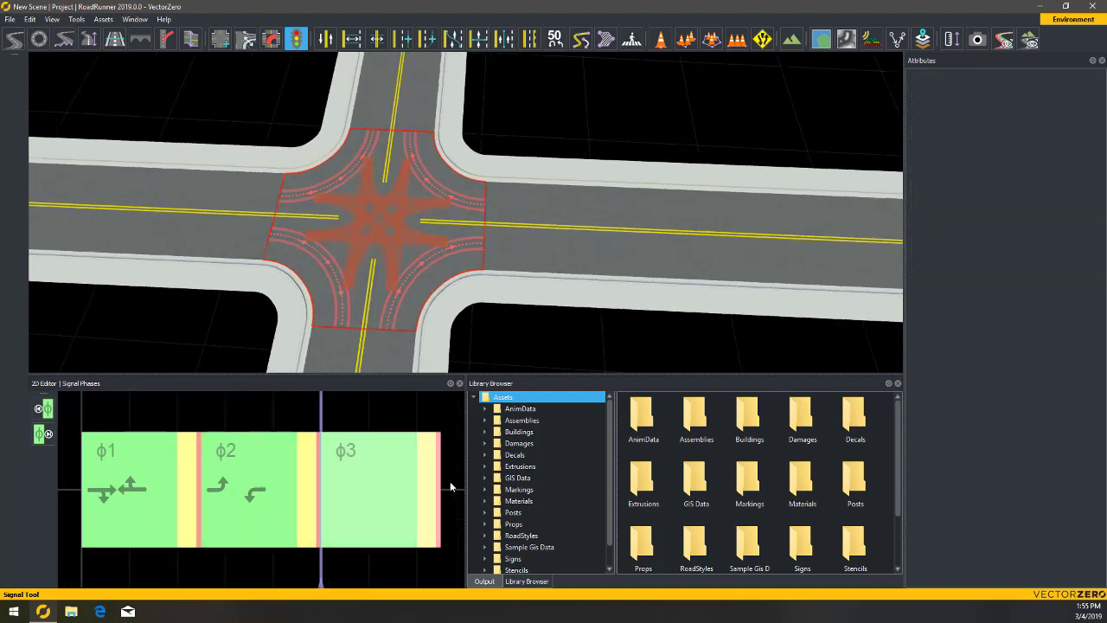
{"action": "left_click", "coordinate": [340, 245]}
{"action": "left_click", "coordinate": [452, 199]}
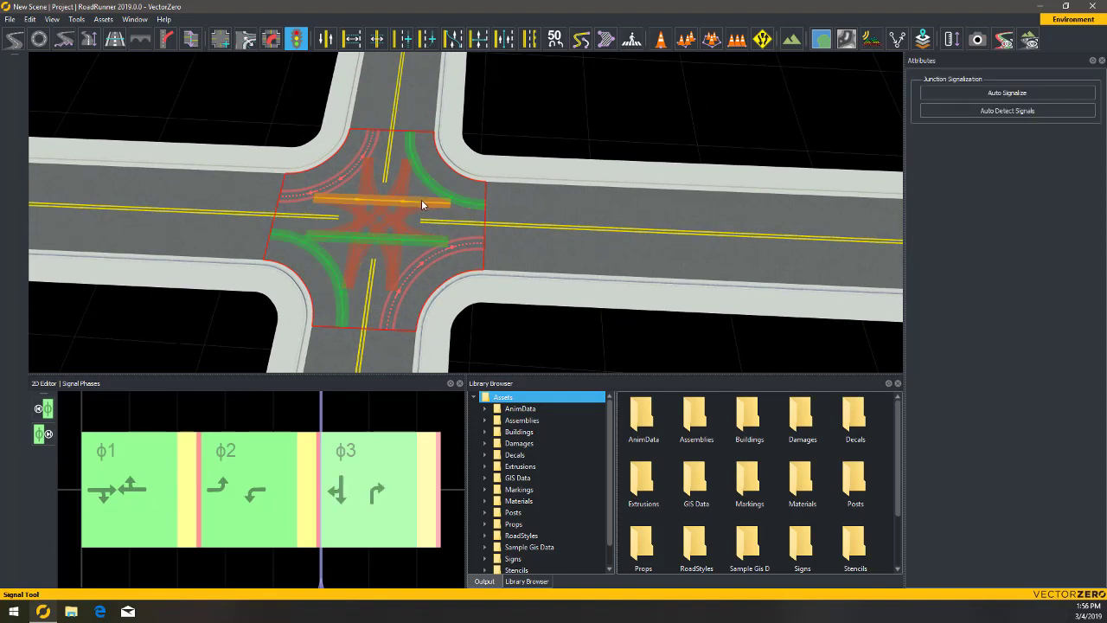
{"action": "left_click", "coordinate": [421, 201]}
Add phase 4 after phase 3 and turn the crossing road's two opposing left turns green in it
{"action": "left_click", "coordinate": [453, 484]}
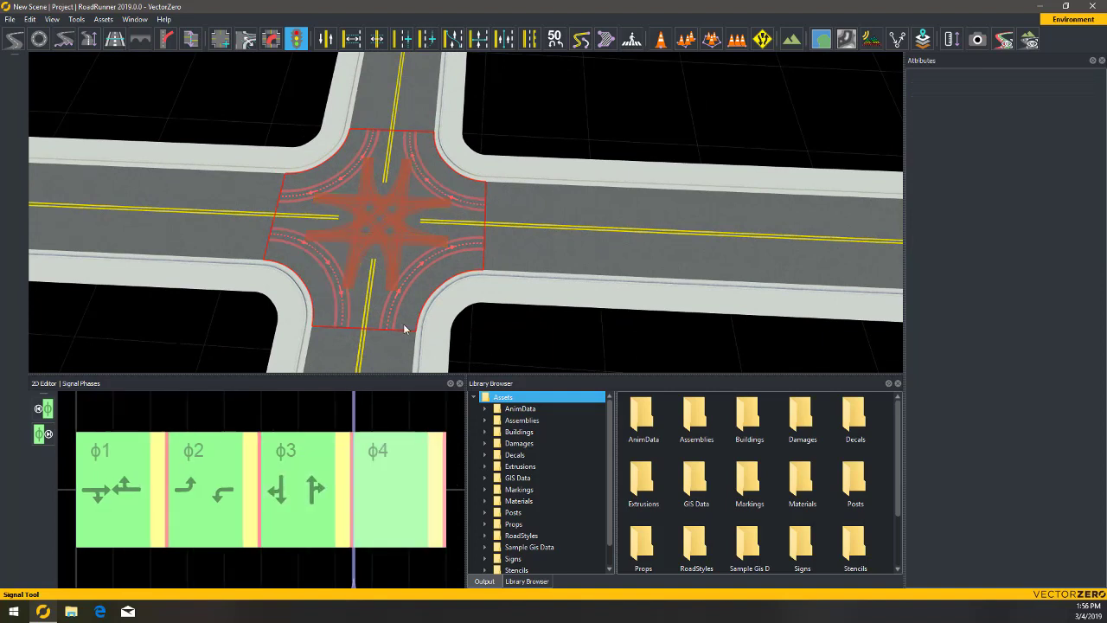
{"action": "left_click", "coordinate": [336, 227]}
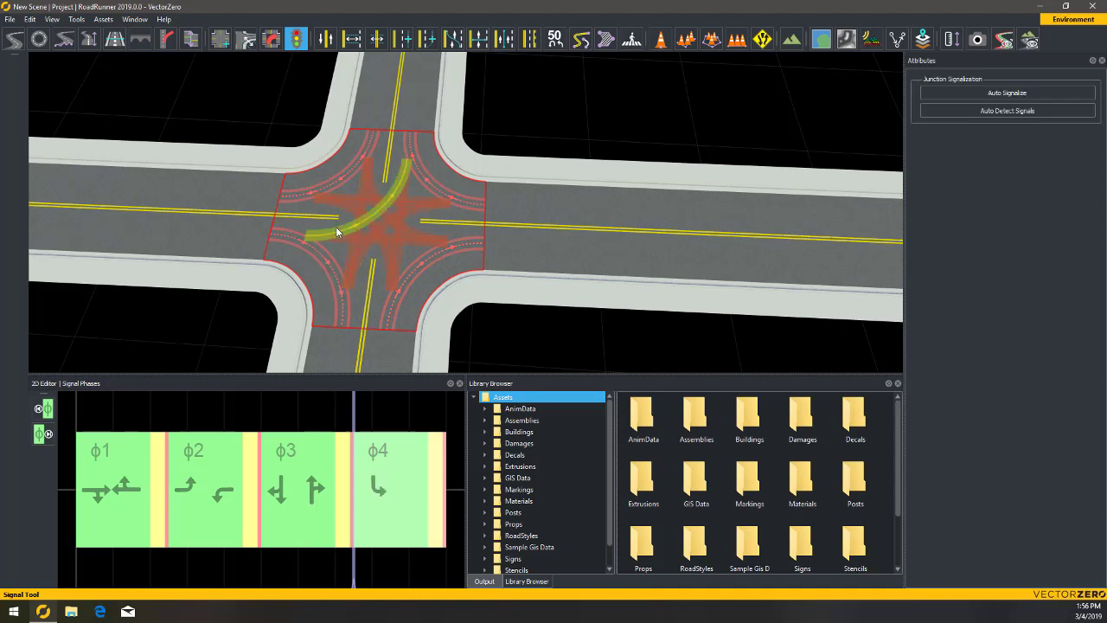
{"action": "left_click", "coordinate": [387, 225]}
Review the maneuver states of the four signal phases by selecting each one in turn
{"action": "left_click", "coordinate": [320, 509]}
{"action": "left_click", "coordinate": [214, 480]}
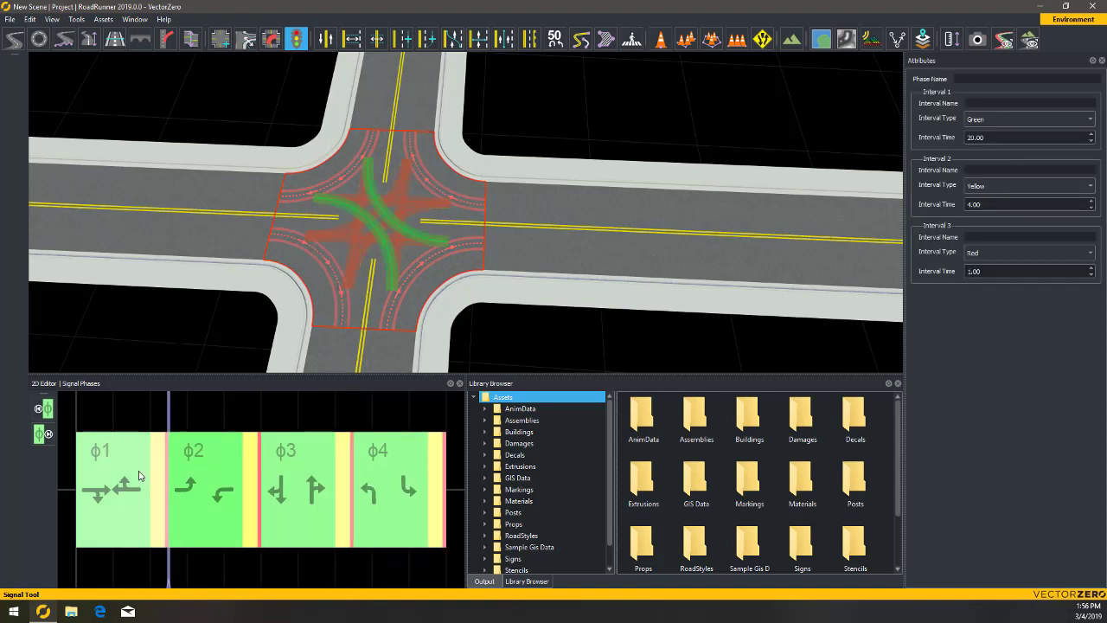
{"action": "left_click", "coordinate": [131, 474]}
{"action": "left_click", "coordinate": [218, 466]}
{"action": "left_click", "coordinate": [303, 466]}
{"action": "left_click", "coordinate": [381, 468]}
{"action": "left_click", "coordinate": [282, 480]}
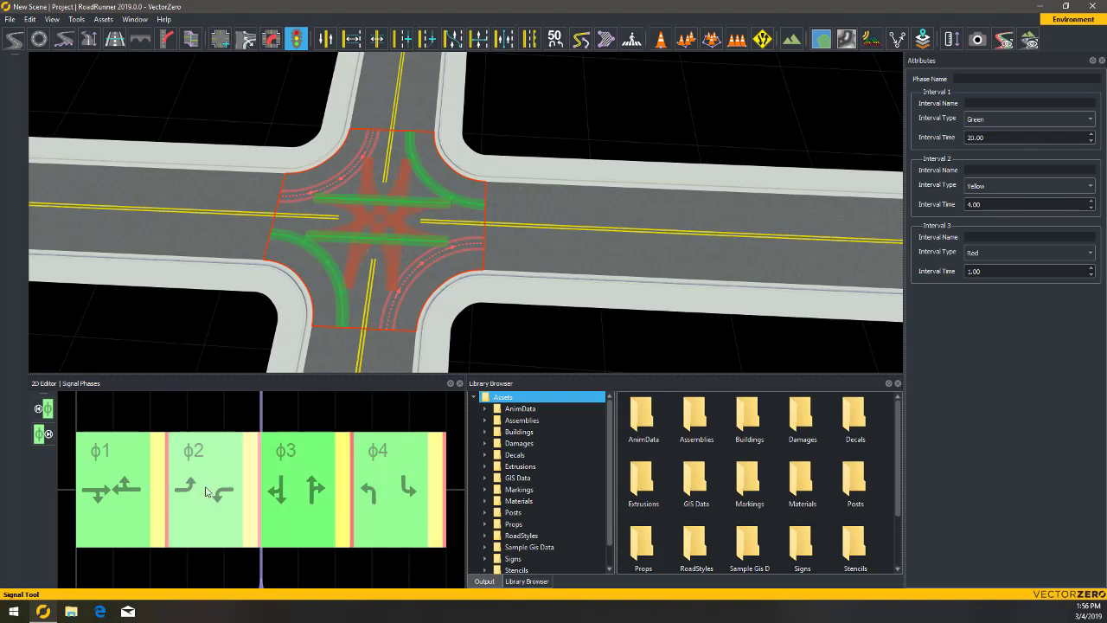
{"action": "left_click", "coordinate": [204, 490]}
{"action": "left_click", "coordinate": [127, 486]}
{"action": "left_click", "coordinate": [213, 483]}
Insert a phase before phase 3 with the same straight and right-turn maneuvers green, and set its two opposing left turns to Yield
{"action": "left_click", "coordinate": [295, 475]}
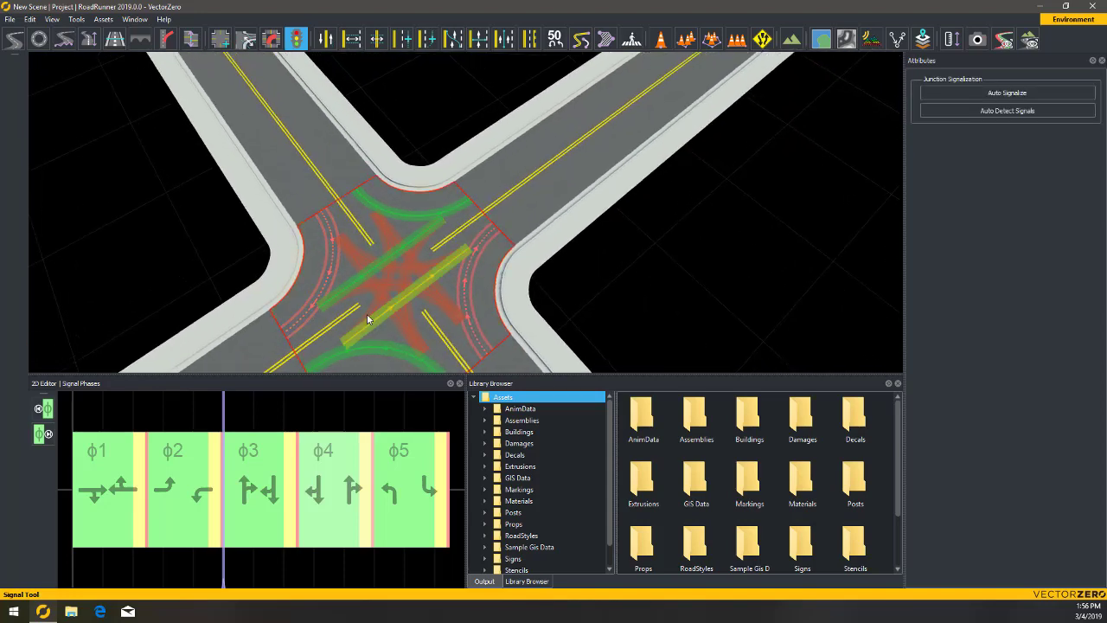
{"action": "left_click", "coordinate": [368, 318]}
{"action": "middle_click_drag", "start_coordinate": [394, 315], "coordinate": [424, 284], "text": "alt"}
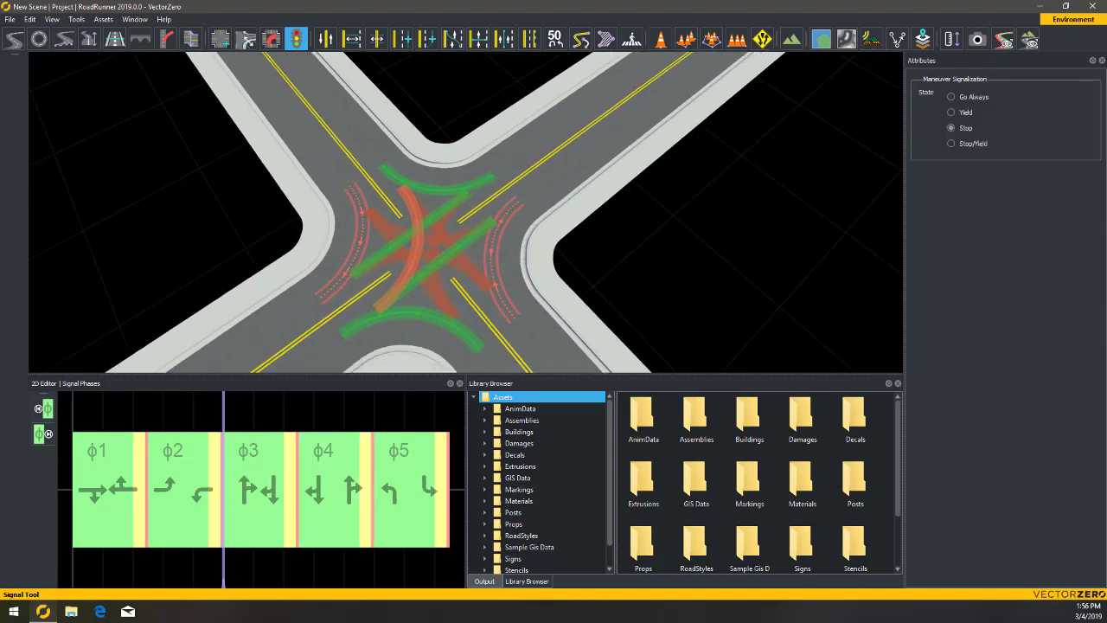
{"action": "left_click", "coordinate": [434, 250], "text": "ctrl"}
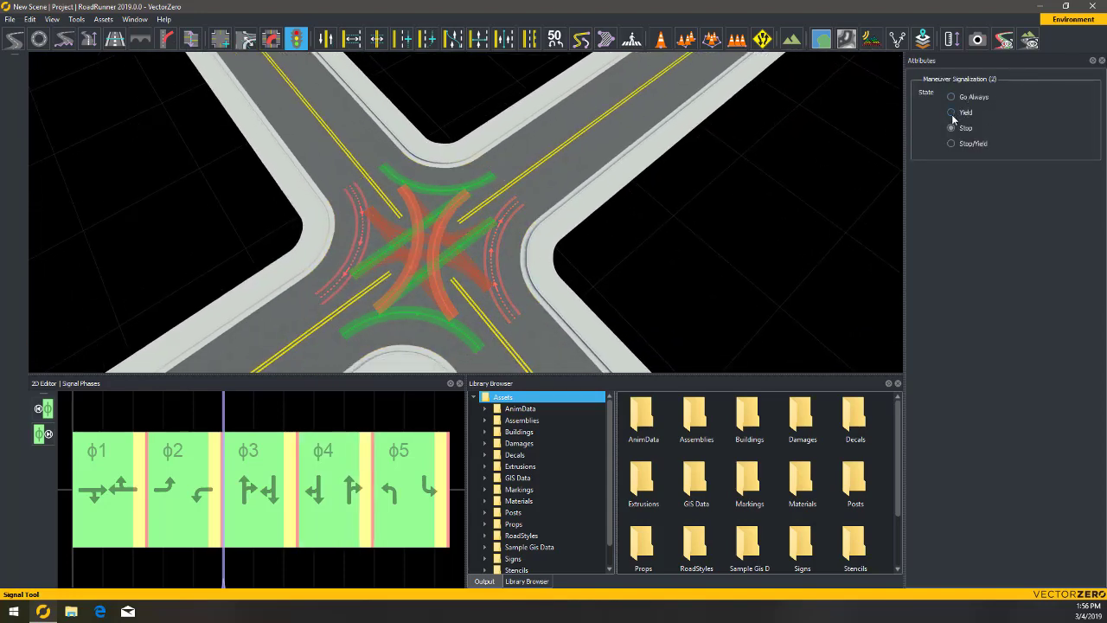
{"action": "left_click", "coordinate": [952, 114]}
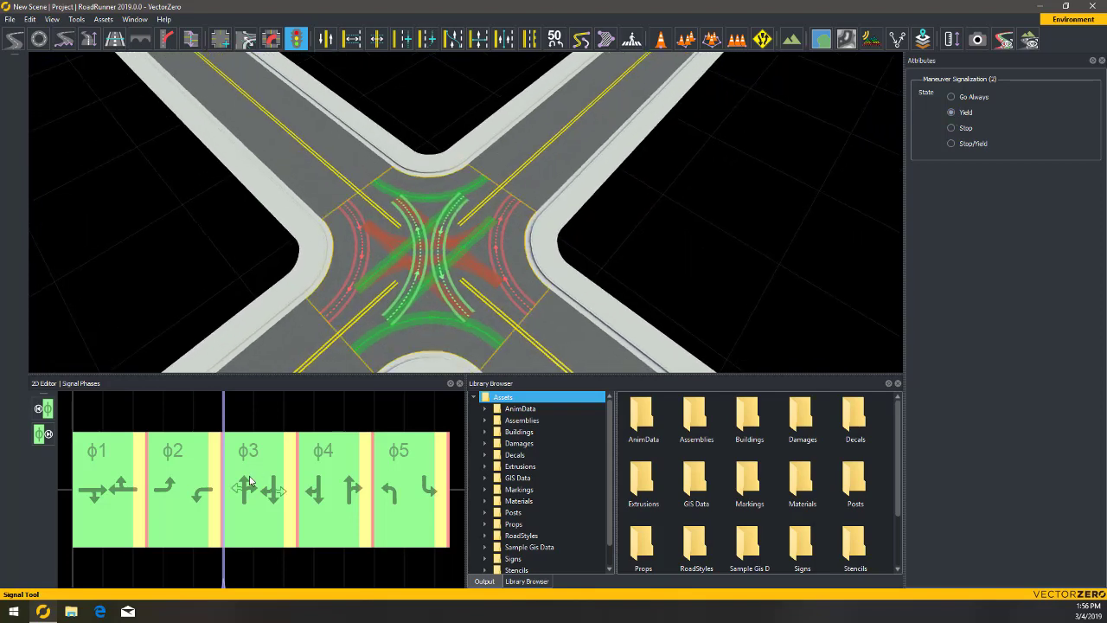
Scrub the timeline from phase 3 to phase 5 and examine the intersection's maneuver states
{"action": "left_click_drag", "start_coordinate": [227, 423], "coordinate": [386, 436]}
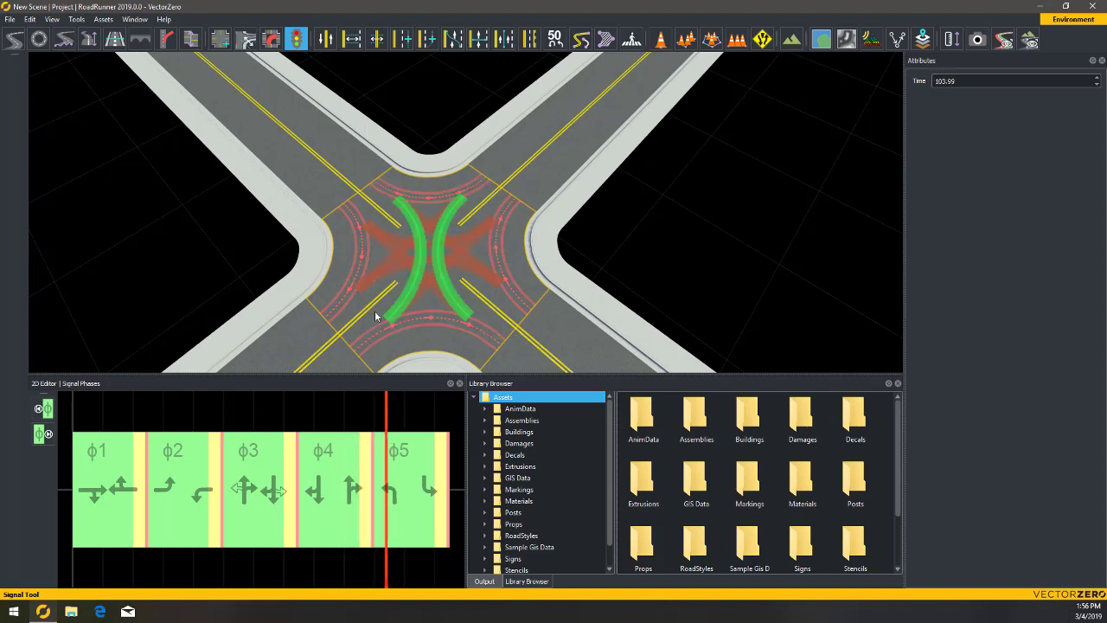
{"action": "left_click_drag", "start_coordinate": [375, 311], "coordinate": [349, 246], "text": "alt"}
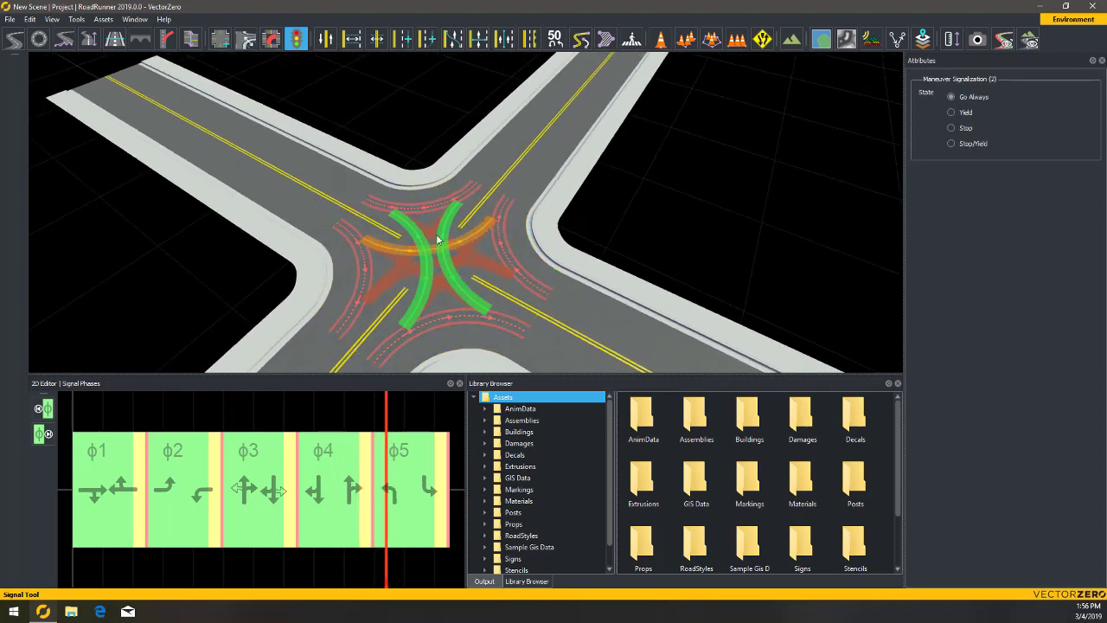
{"action": "left_click_drag", "start_coordinate": [441, 240], "coordinate": [422, 159], "text": "alt"}
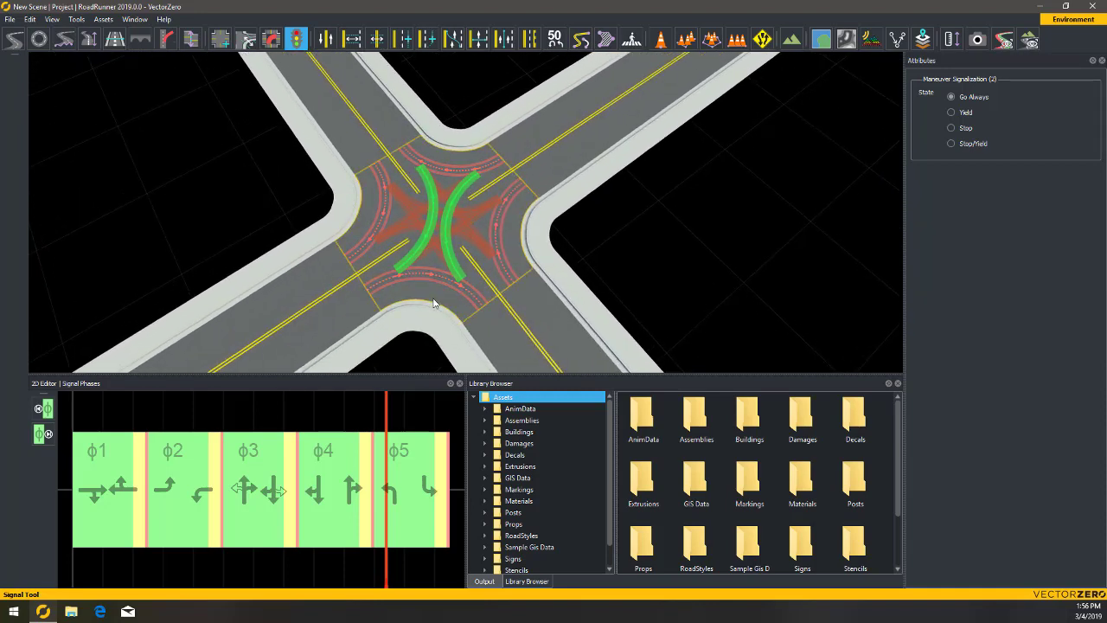
{"action": "left_click_drag", "start_coordinate": [424, 300], "coordinate": [419, 260], "text": "alt"}
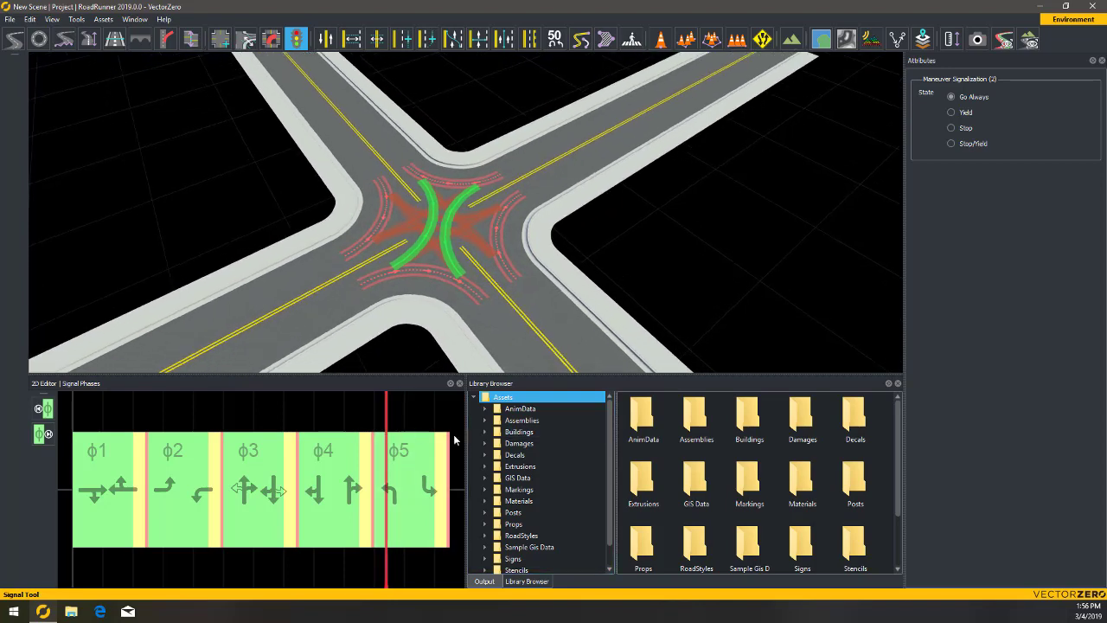
Clear the intersection's phases and auto-signalize it with the ProtectedLeft1 signal assembly from the Assemblies folder
{"action": "left_click", "coordinate": [415, 297]}
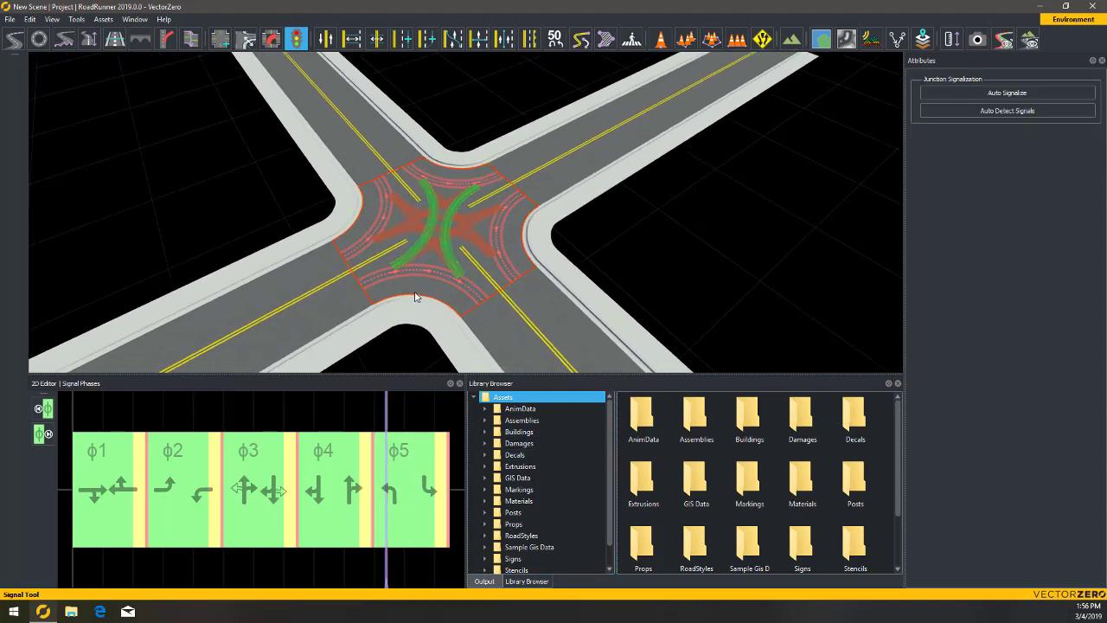
{"action": "double_click", "coordinate": [702, 424]}
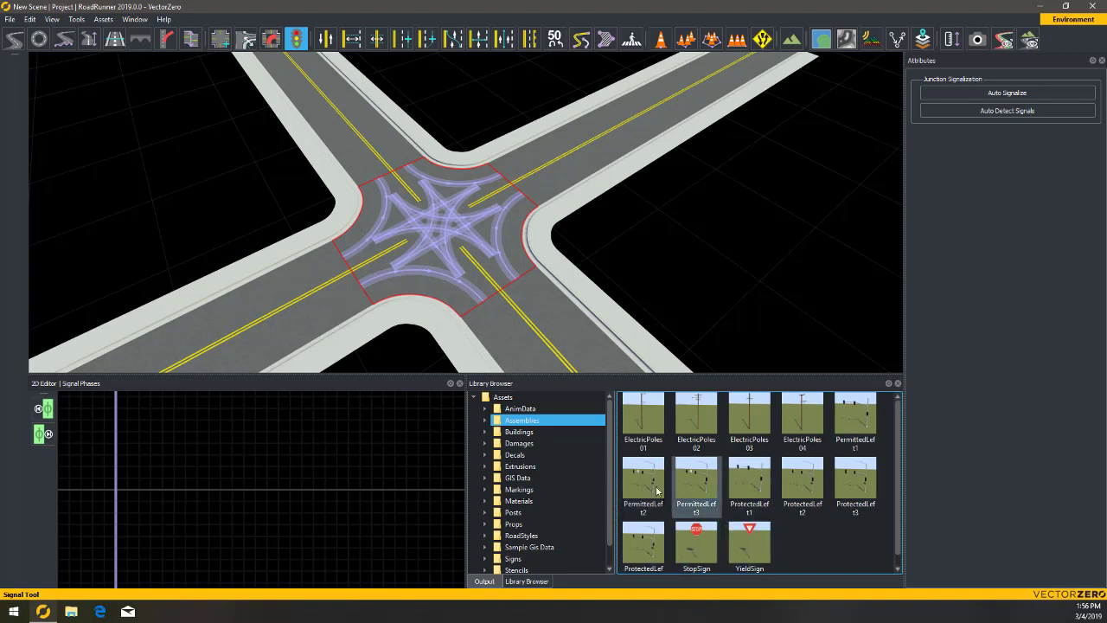
{"action": "left_click", "coordinate": [753, 495]}
{"action": "left_click", "coordinate": [430, 297]}
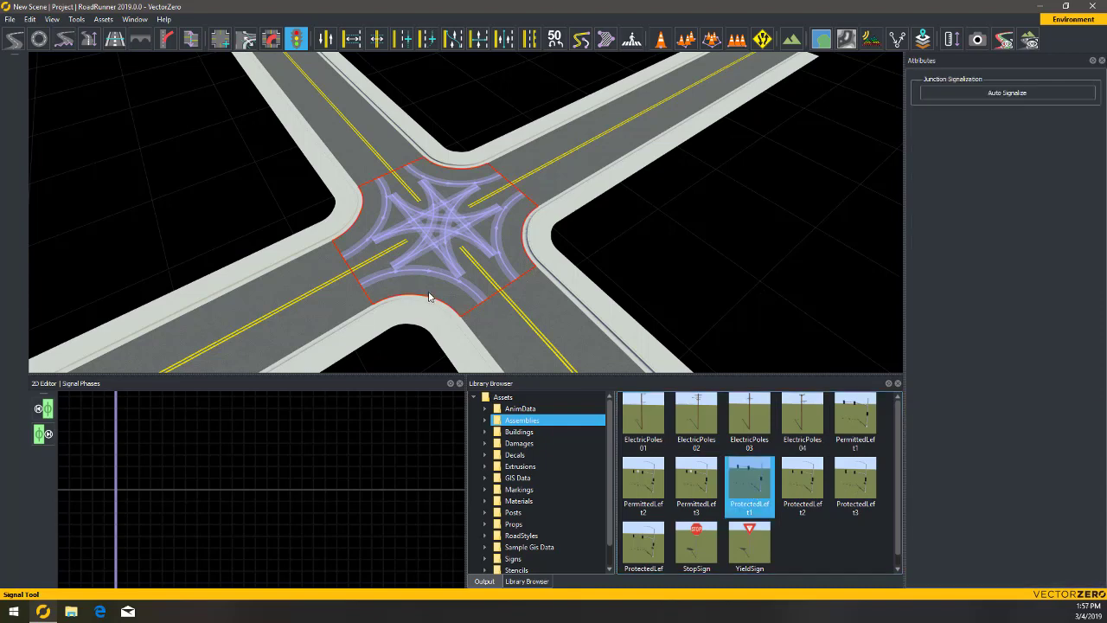
{"action": "left_click", "coordinate": [967, 95]}
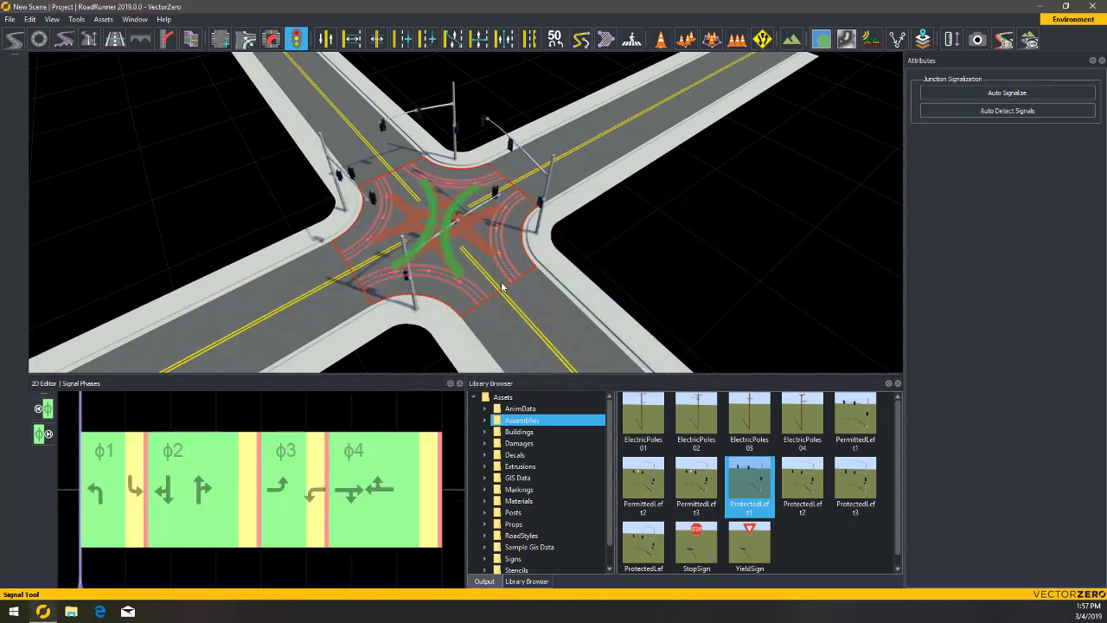
Examine the placed traffic signals and active maneuvers in phases 2, 3 and 4
{"action": "left_click_drag", "start_coordinate": [502, 284], "coordinate": [571, 277], "text": "alt"}
{"action": "right_click_drag", "start_coordinate": [571, 277], "coordinate": [623, 298], "text": "alt"}
{"action": "left_click_drag", "start_coordinate": [623, 299], "coordinate": [341, 225], "text": "alt"}
{"action": "right_click_drag", "start_coordinate": [341, 225], "coordinate": [376, 242], "text": "alt"}
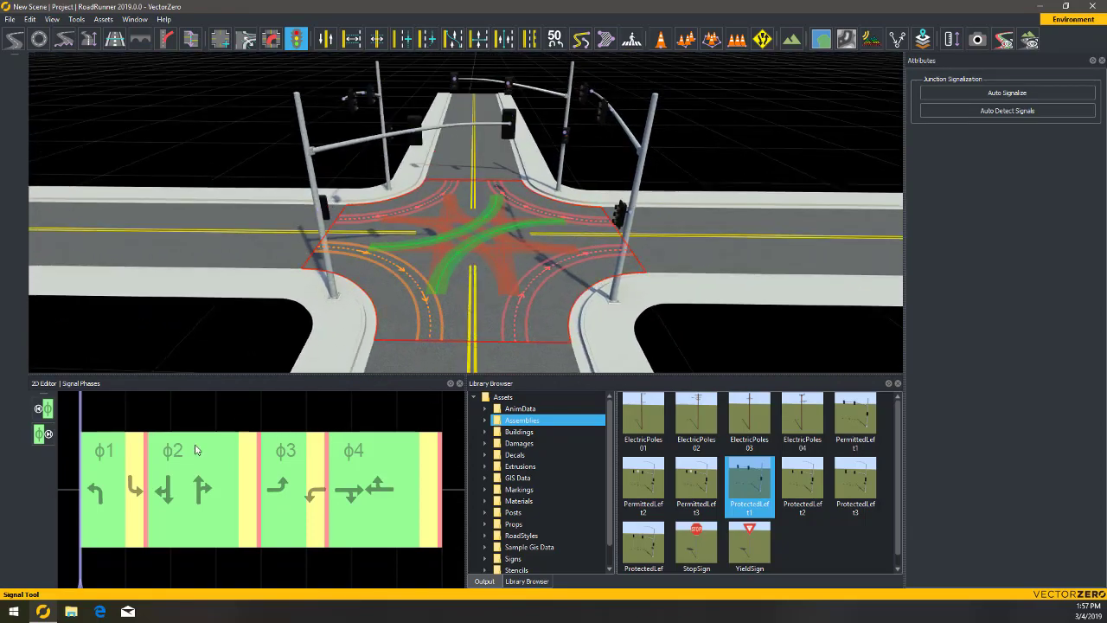
{"action": "left_click", "coordinate": [216, 478]}
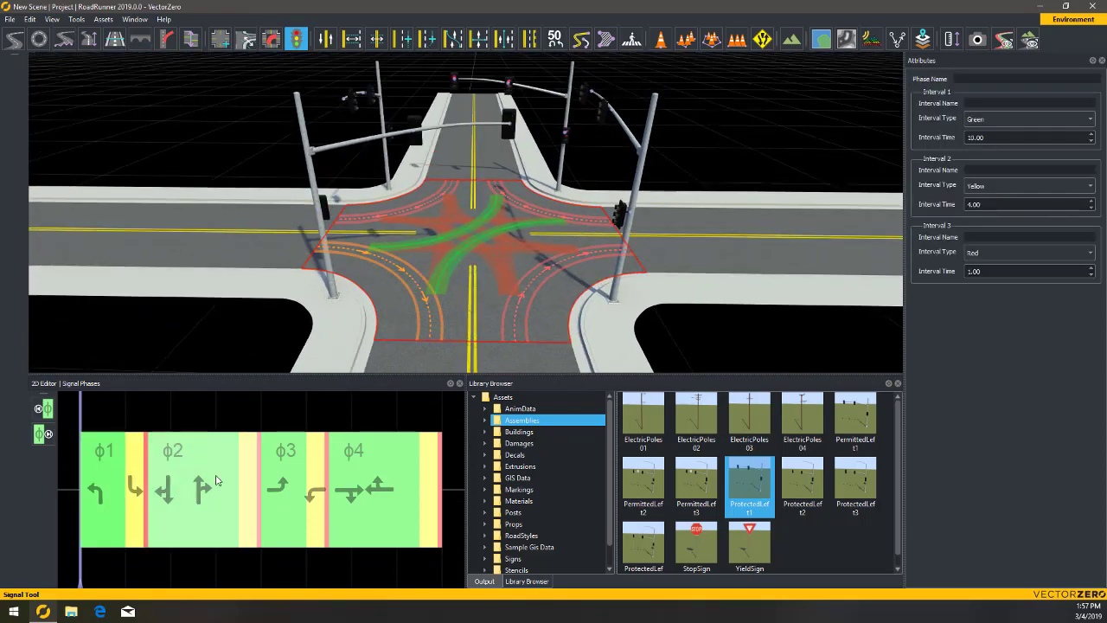
{"action": "left_click", "coordinate": [284, 489]}
{"action": "right_click_drag", "start_coordinate": [482, 126], "coordinate": [473, 178], "text": "alt"}
{"action": "left_click_drag", "start_coordinate": [472, 178], "coordinate": [495, 262], "text": "alt"}
{"action": "right_click_drag", "start_coordinate": [495, 263], "coordinate": [476, 164], "text": "alt"}
{"action": "left_click", "coordinate": [353, 498]}
{"action": "left_click_drag", "start_coordinate": [413, 244], "coordinate": [545, 296], "text": "alt"}
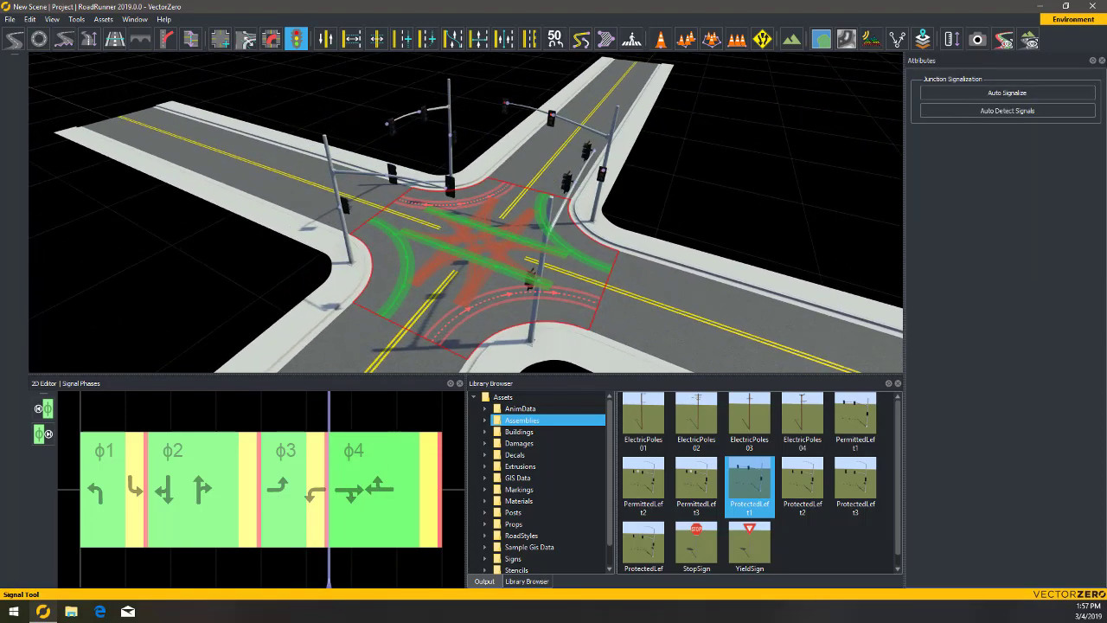
Inspect the mast-arm left-turn signal during phase 1 and choose Config 3 (Green) for its green interval
{"action": "left_click", "coordinate": [509, 105]}
{"action": "key", "text": "f"}
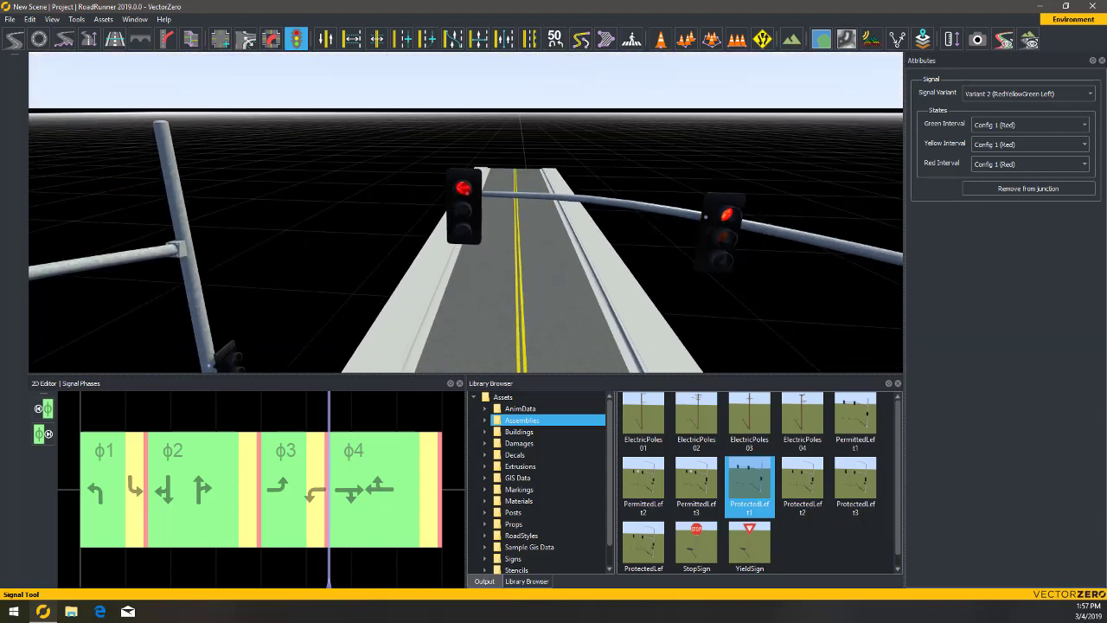
{"action": "left_click_drag", "start_coordinate": [336, 407], "coordinate": [121, 407]}
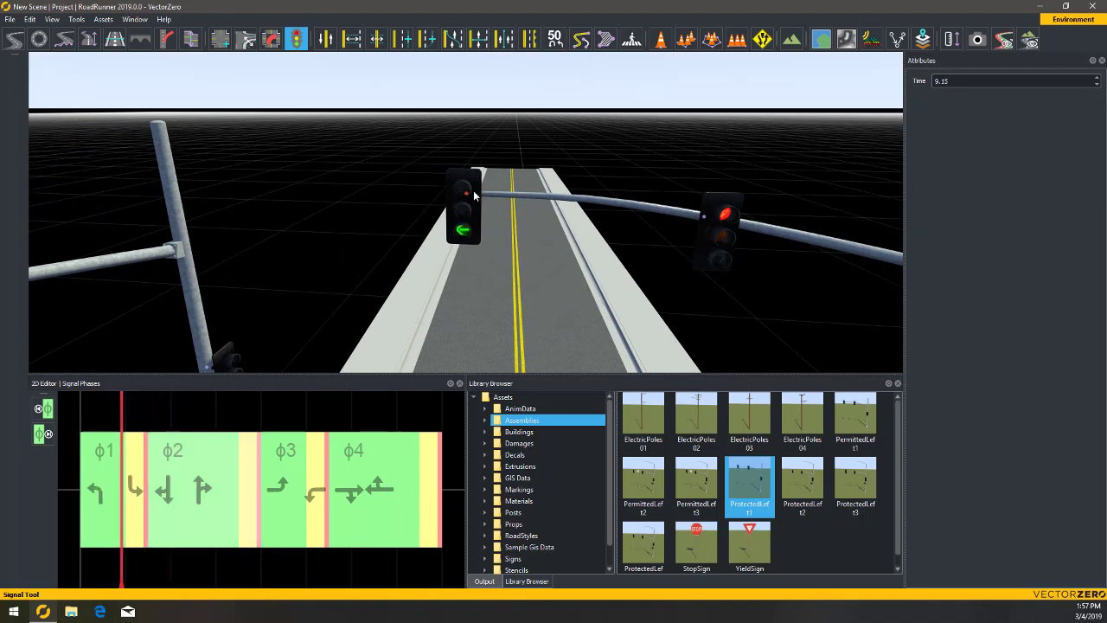
{"action": "left_click", "coordinate": [470, 199]}
{"action": "left_click_drag", "start_coordinate": [650, 202], "coordinate": [663, 205], "text": "alt"}
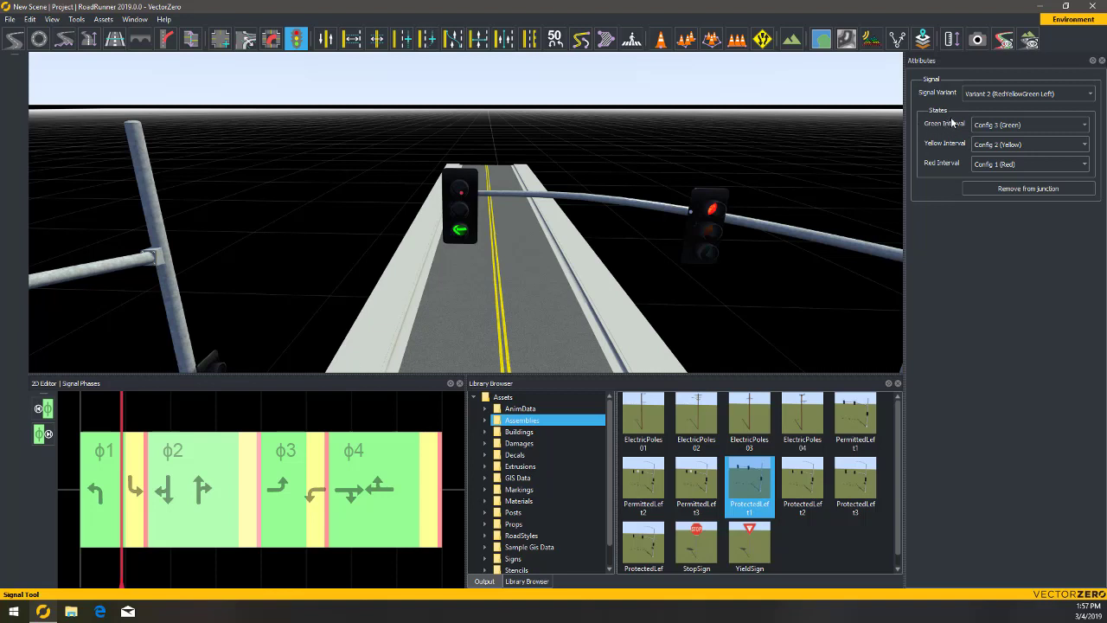
{"action": "left_click", "coordinate": [995, 126]}
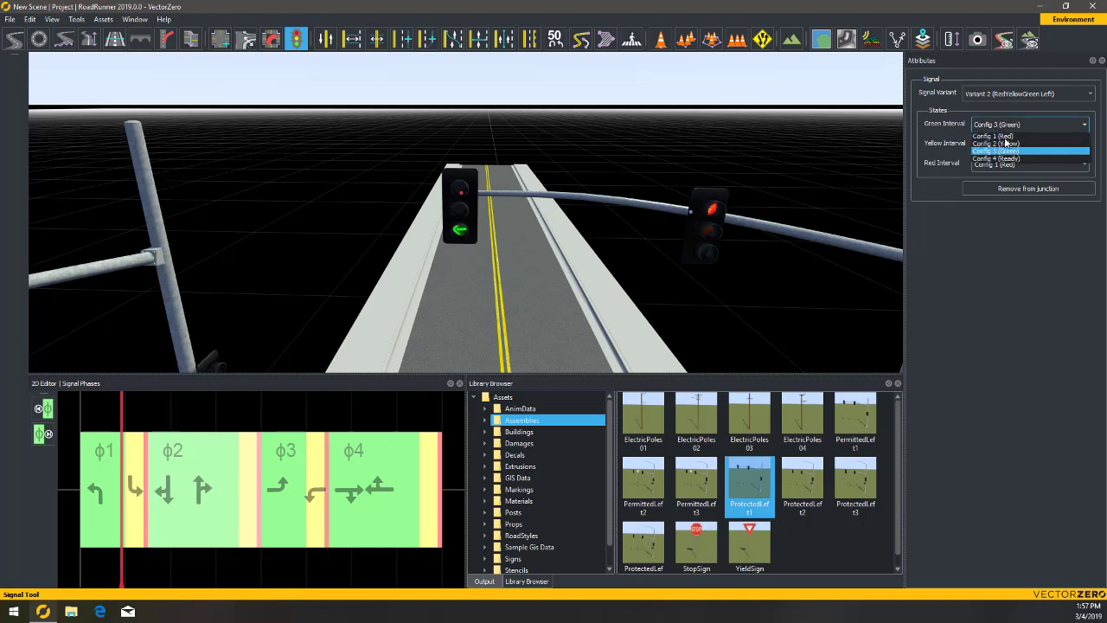
{"action": "left_click", "coordinate": [996, 151]}
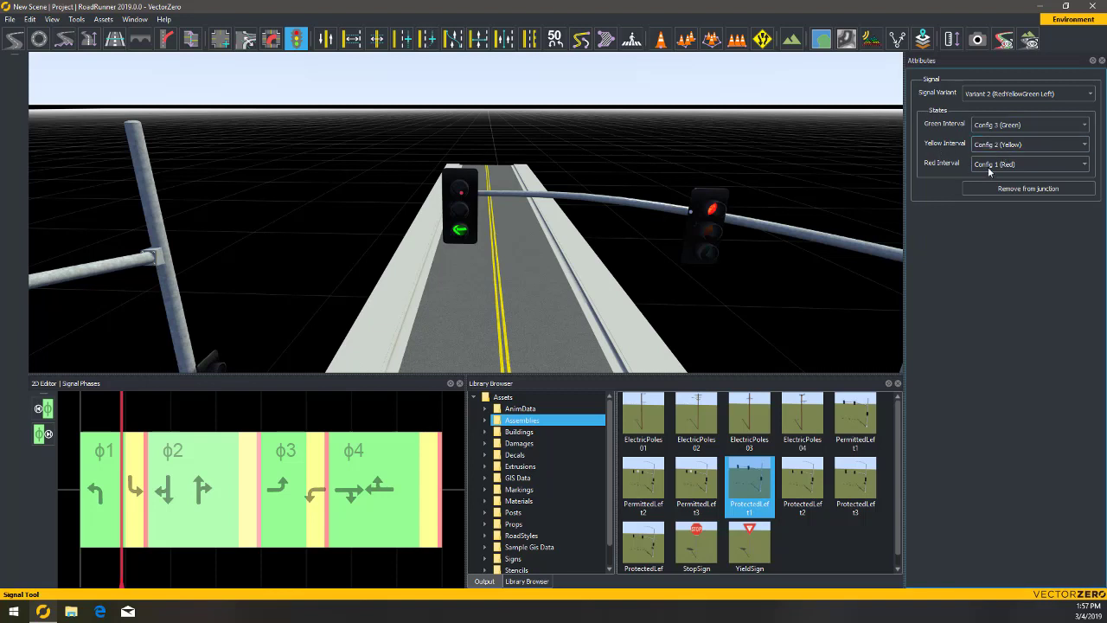
Scrub the timeline to phase 2 and check the same left-turn signal's interval states
{"action": "left_click_drag", "start_coordinate": [144, 403], "coordinate": [199, 404]}
{"action": "left_click", "coordinate": [461, 196]}
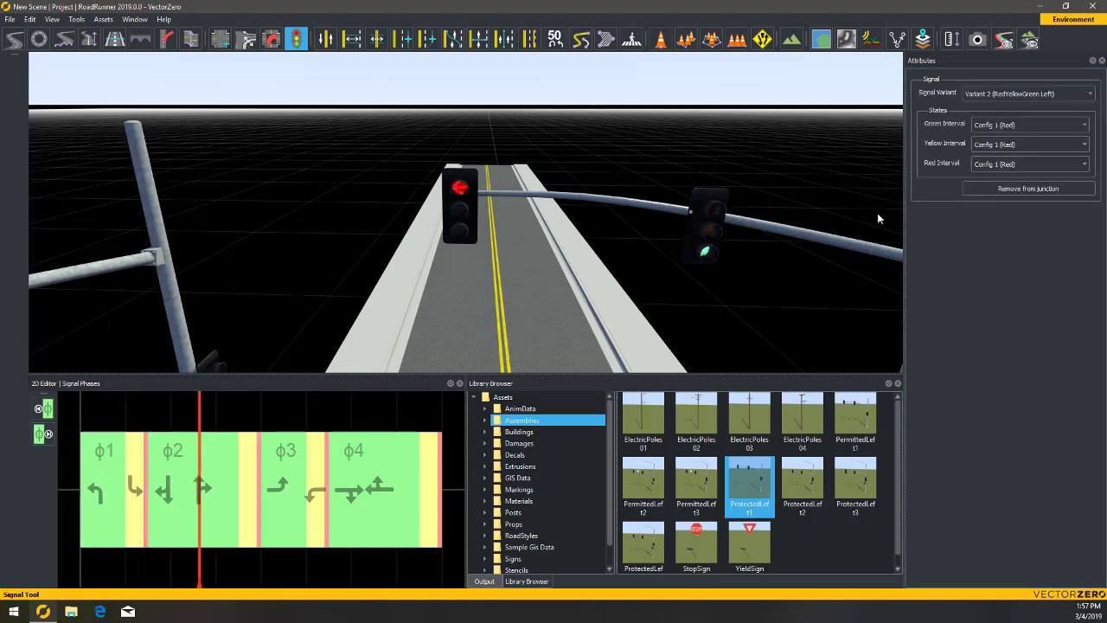
{"action": "left_click_drag", "start_coordinate": [512, 283], "coordinate": [415, 301], "text": "alt"}
{"action": "scroll", "coordinate": [493, 302], "scroll_direction": "down", "scroll_amount": 6}
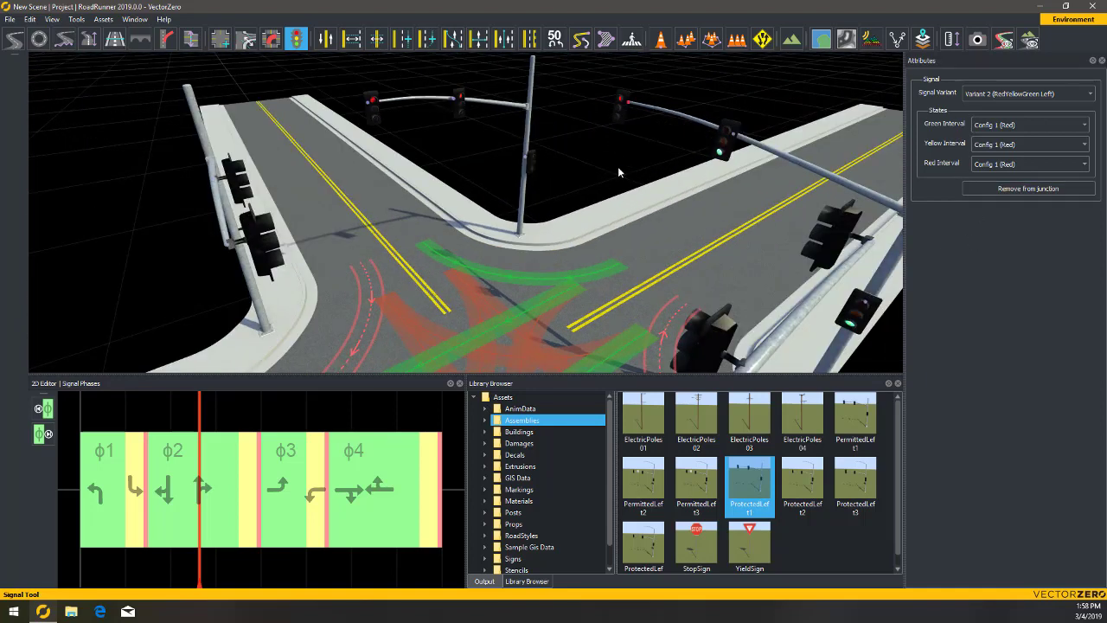
Open the Signal_3Light_Bracket01 asset in Props/Signals and cycle its RedYellowGreen Left variant to State 1 (Red)
{"action": "scroll", "coordinate": [535, 519], "scroll_direction": "down", "scroll_amount": 1}
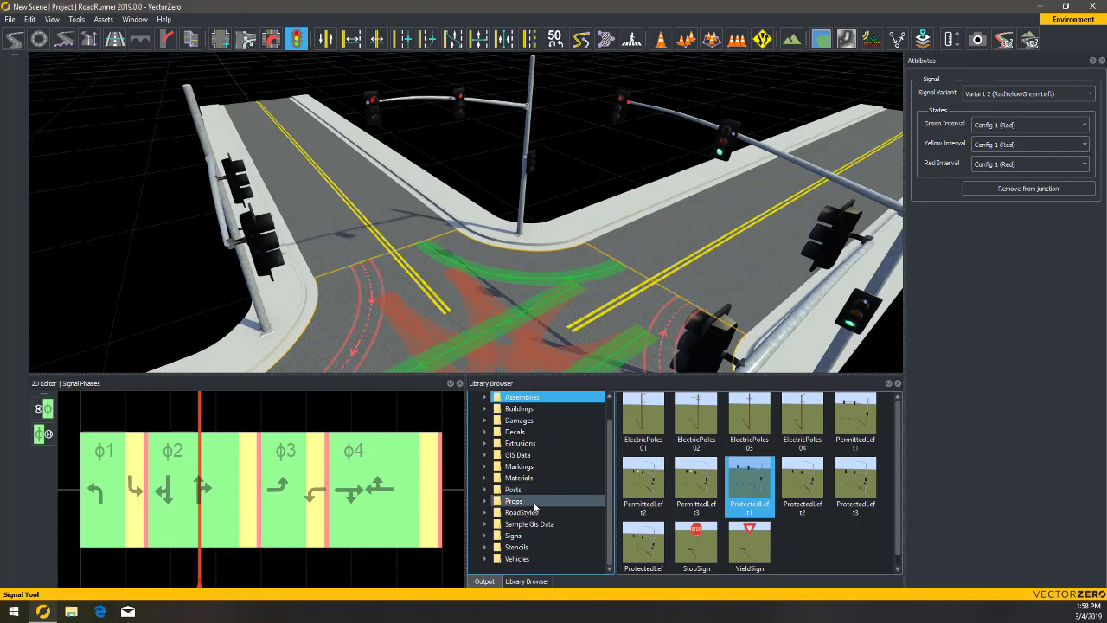
{"action": "left_click", "coordinate": [533, 504]}
{"action": "double_click", "coordinate": [803, 411]}
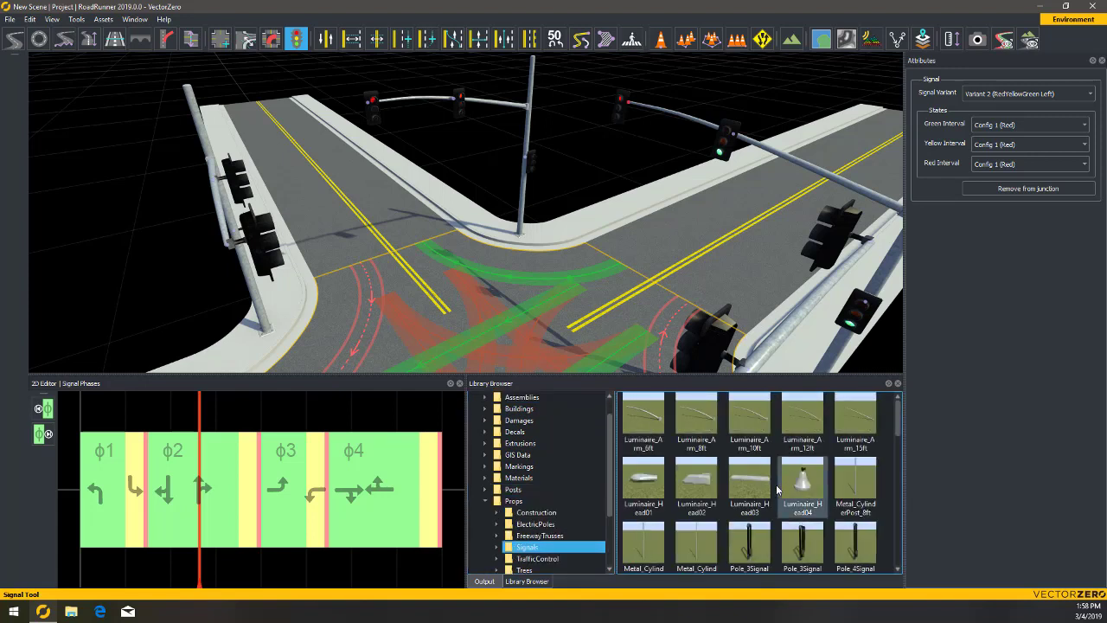
{"action": "scroll", "coordinate": [777, 490], "scroll_direction": "down", "scroll_amount": 3}
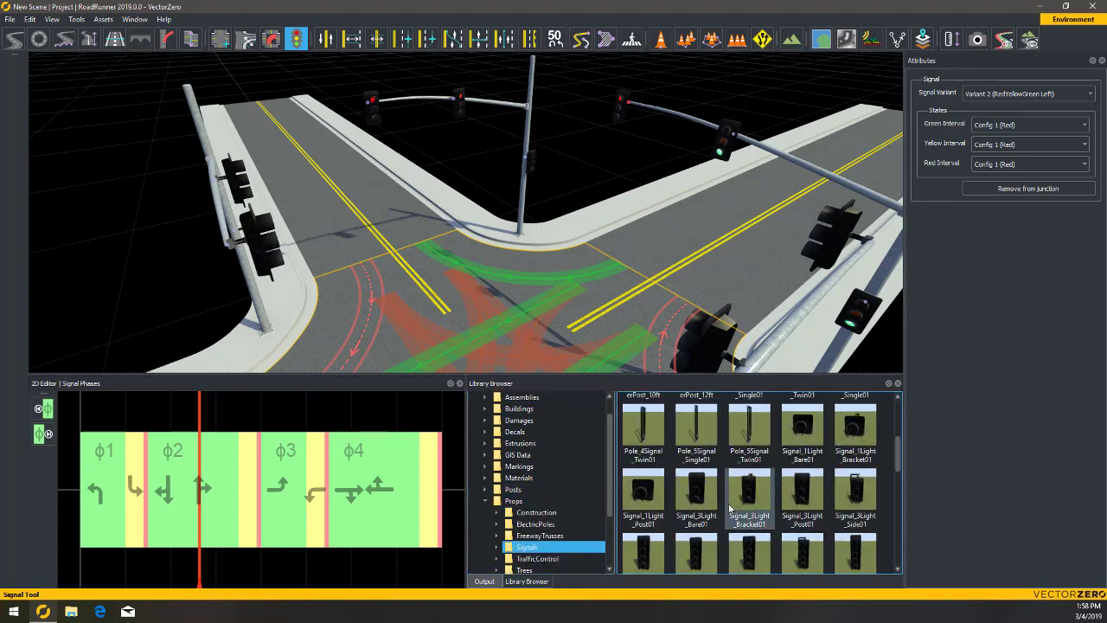
{"action": "left_click", "coordinate": [739, 507]}
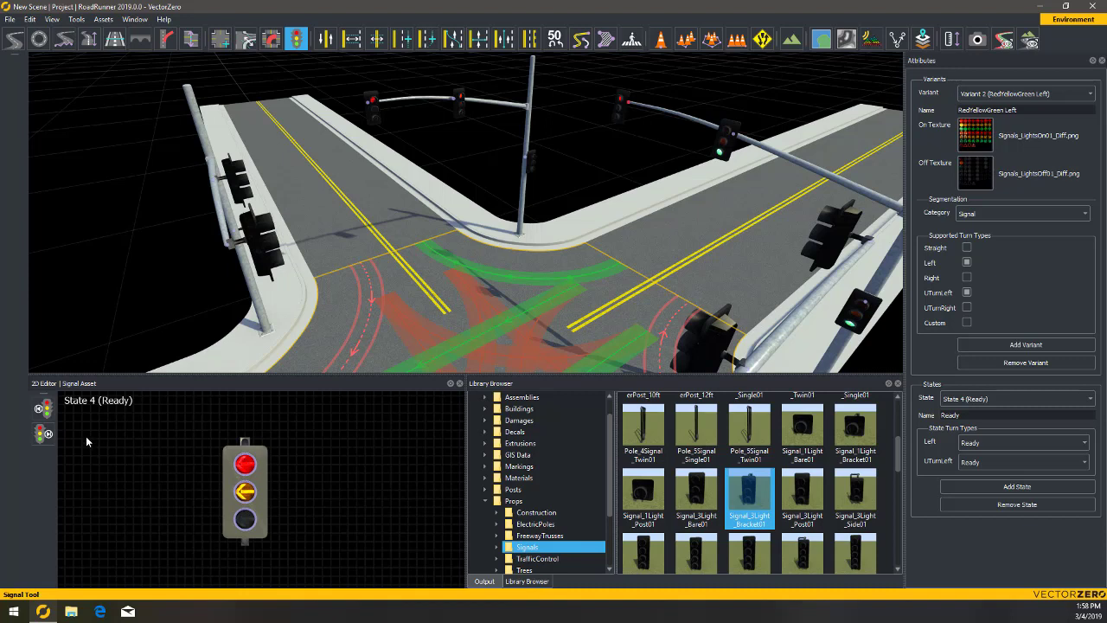
{"action": "left_click", "coordinate": [44, 439]}
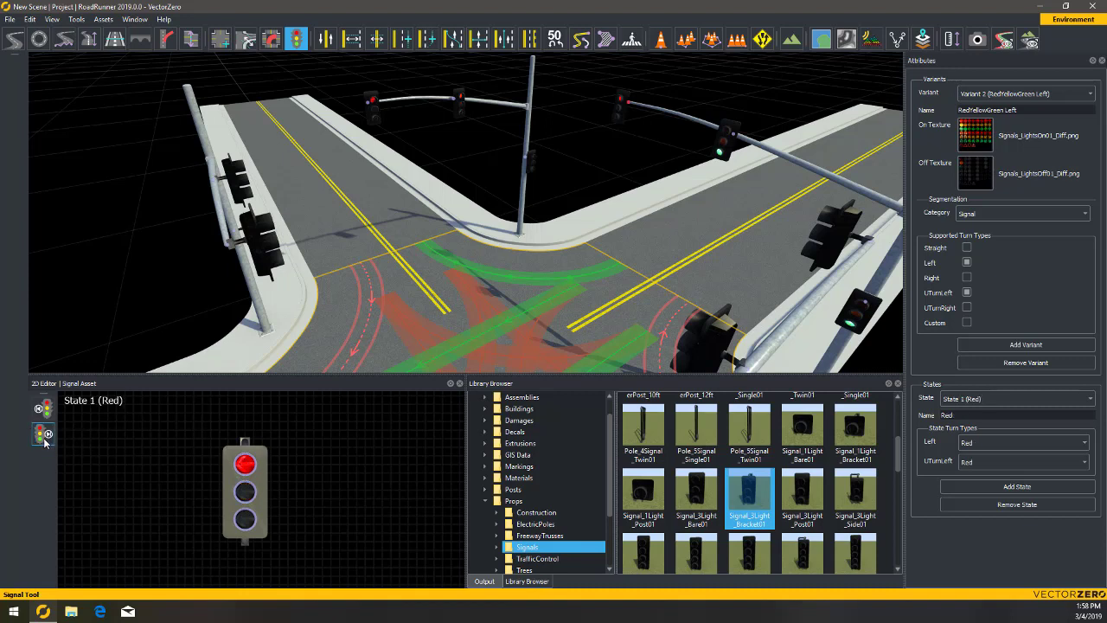
Cycle the RedYellowGreen Left variant of the signal asset through its yellow state to State 3 (Green)
{"action": "left_click", "coordinate": [45, 440]}
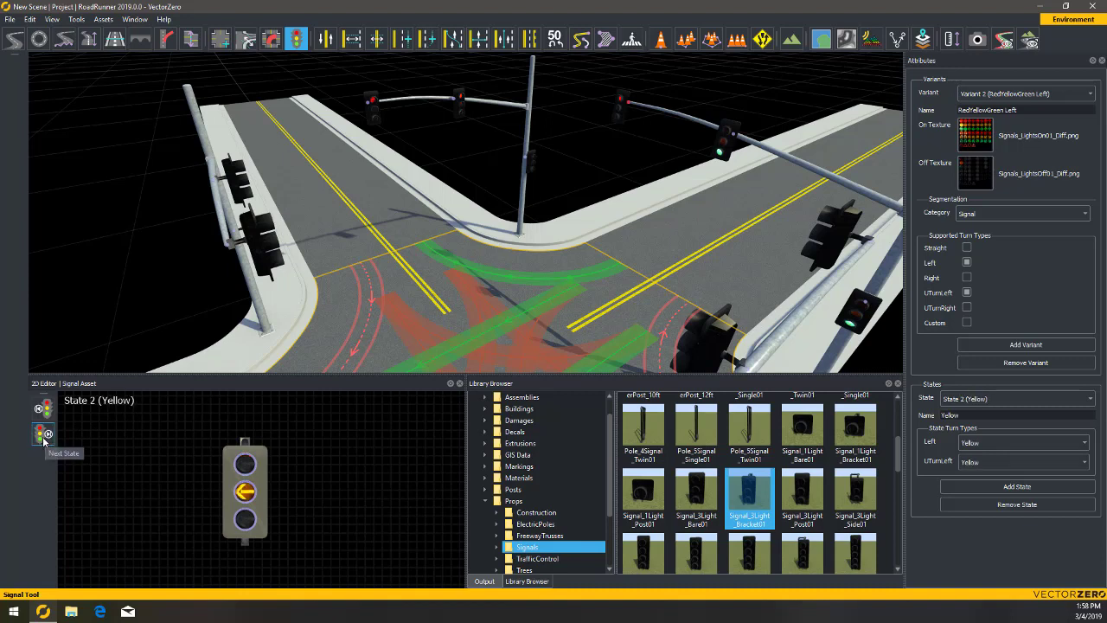
{"action": "left_click", "coordinate": [46, 439]}
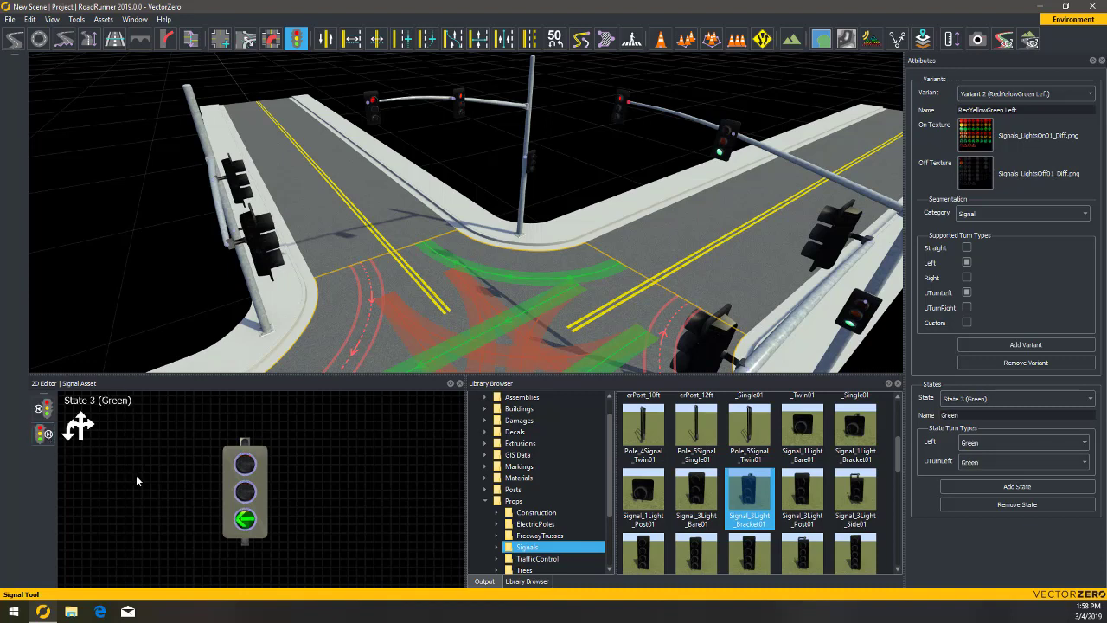
{"action": "middle_click_drag", "start_coordinate": [158, 472], "coordinate": [140, 452], "text": "alt"}
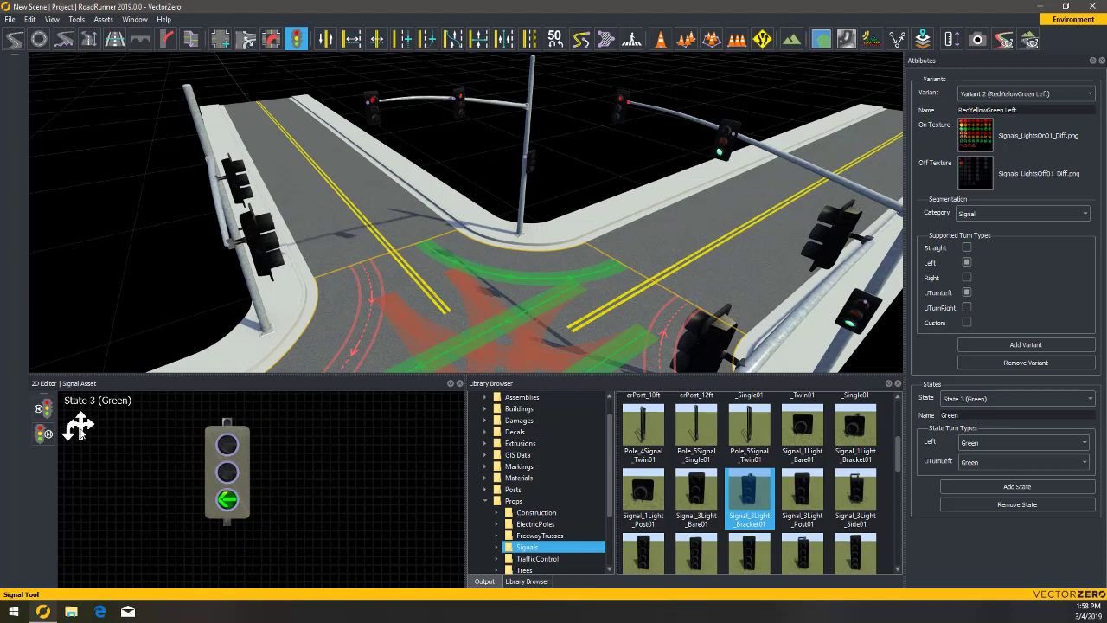
{"action": "middle_click_drag", "start_coordinate": [124, 451], "coordinate": [122, 457], "text": "alt"}
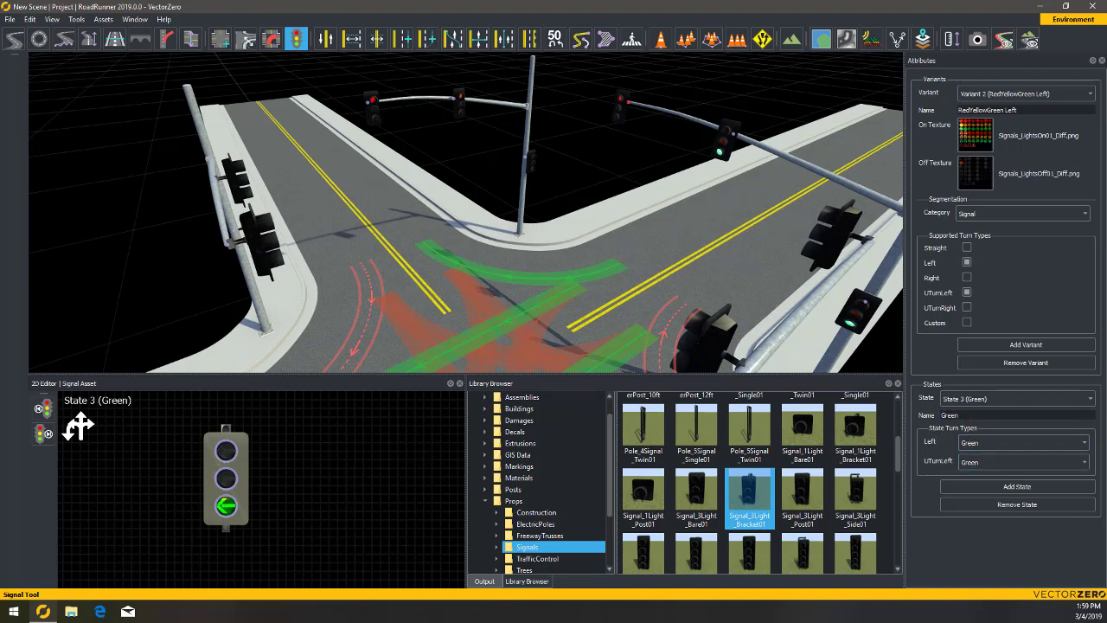
Select the signal's bottom bulb and check its bulb type and active setting in the green state
{"action": "left_click", "coordinate": [226, 508]}
{"action": "scroll", "coordinate": [935, 511], "scroll_direction": "down", "scroll_amount": 1}
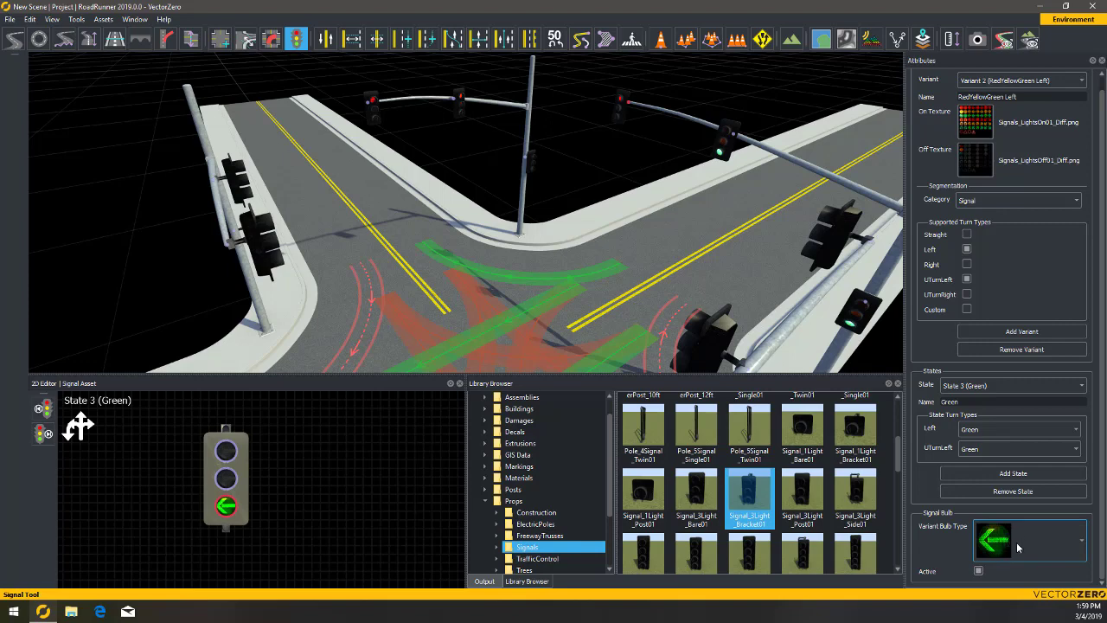
{"action": "scroll", "coordinate": [921, 487], "scroll_direction": "up", "scroll_amount": 1}
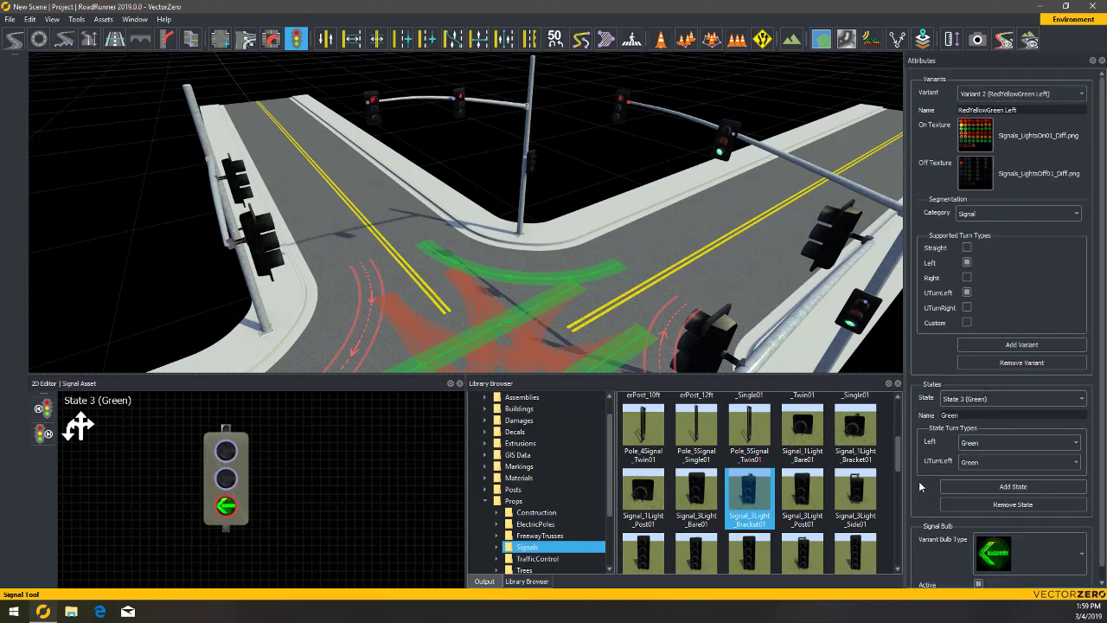
Place a Signal_3Light_Bracket01 prop on the far corner's vertical pole, above the existing pole-mounted signal, using the Prop Point Tool
{"action": "left_click_drag", "start_coordinate": [610, 197], "coordinate": [678, 118], "text": "alt"}
{"action": "left_click", "coordinate": [663, 44]}
{"action": "left_click_drag", "start_coordinate": [613, 164], "coordinate": [521, 180], "text": "alt"}
{"action": "left_click_drag", "start_coordinate": [753, 499], "coordinate": [645, 159]}
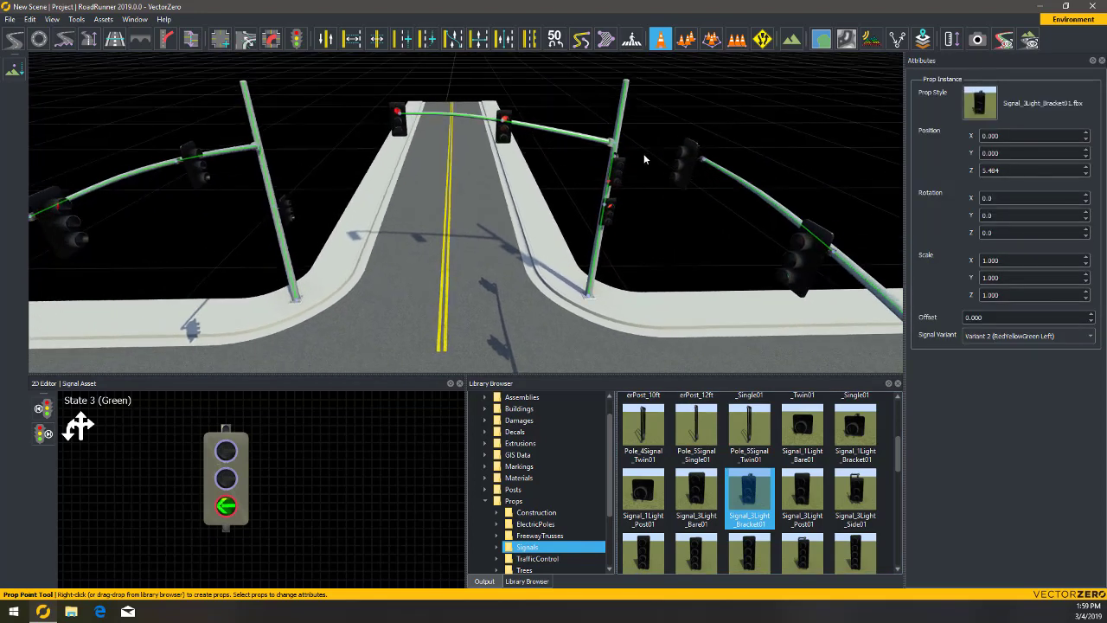
With the Signal Tool, inspect the new pole signal's variant, then auto-detect signals for the junction to include it
{"action": "left_click", "coordinate": [296, 39]}
{"action": "left_click", "coordinate": [541, 352]}
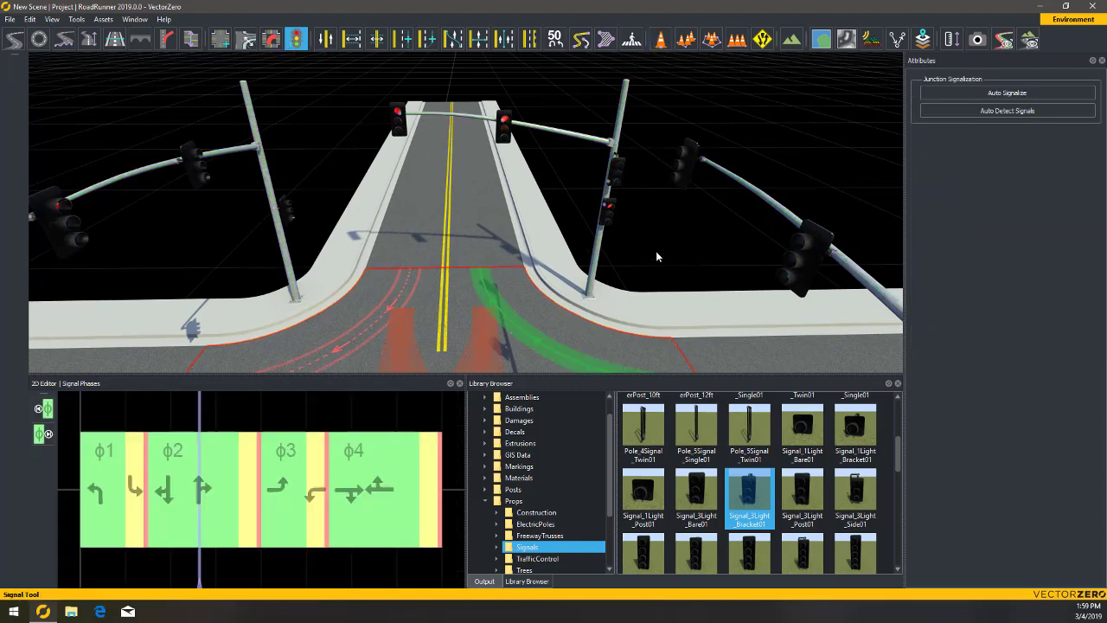
{"action": "left_click_drag", "start_coordinate": [656, 251], "coordinate": [565, 192], "text": "alt"}
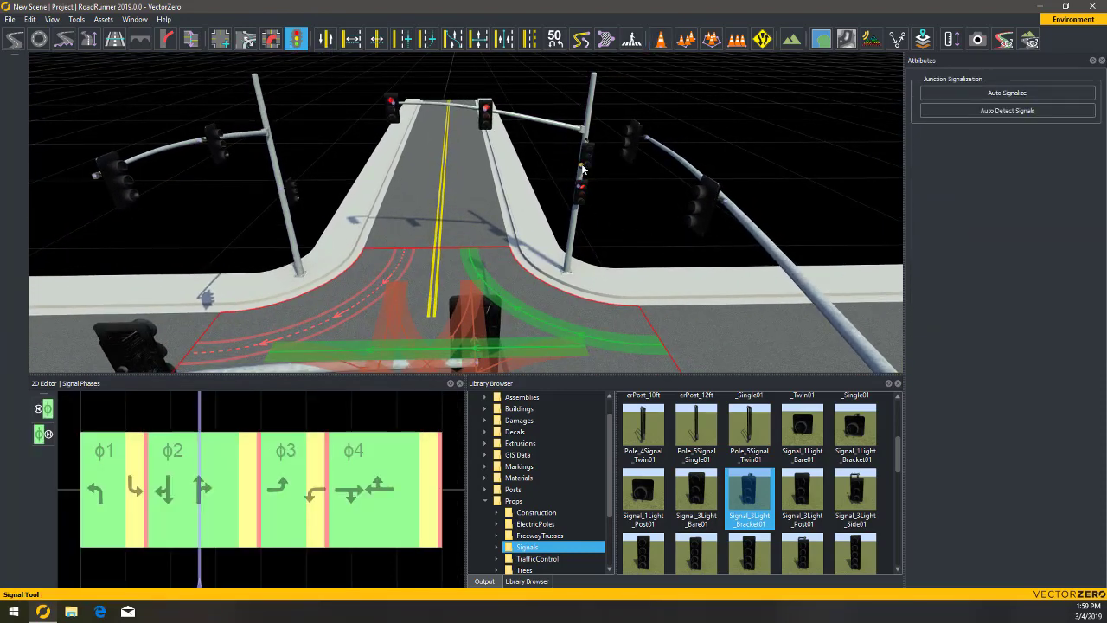
{"action": "left_click", "coordinate": [582, 169]}
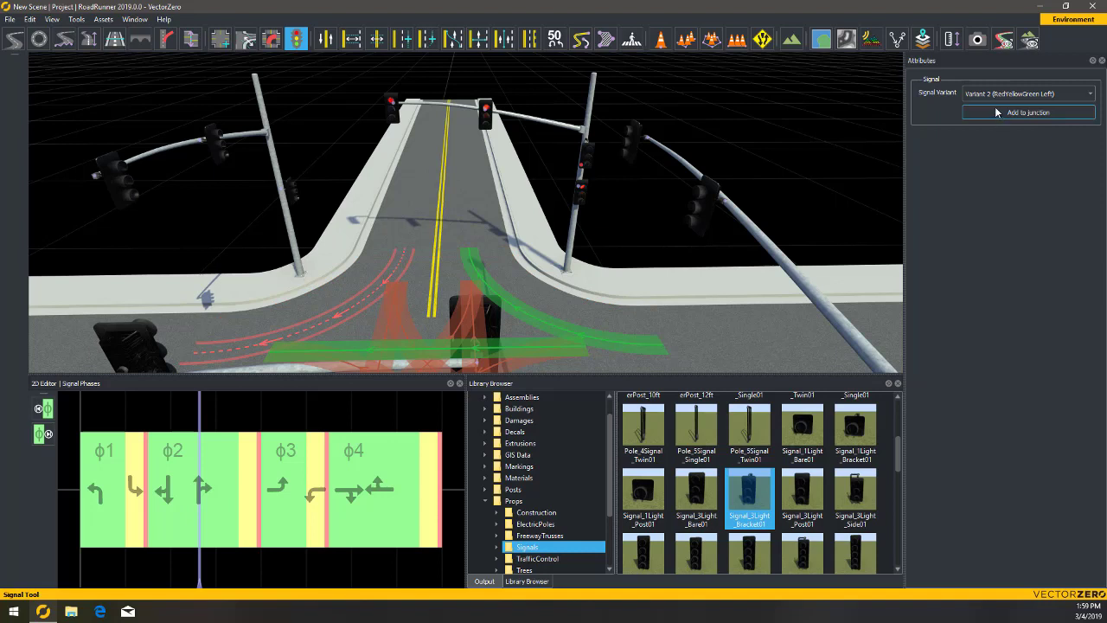
{"action": "left_click", "coordinate": [548, 294]}
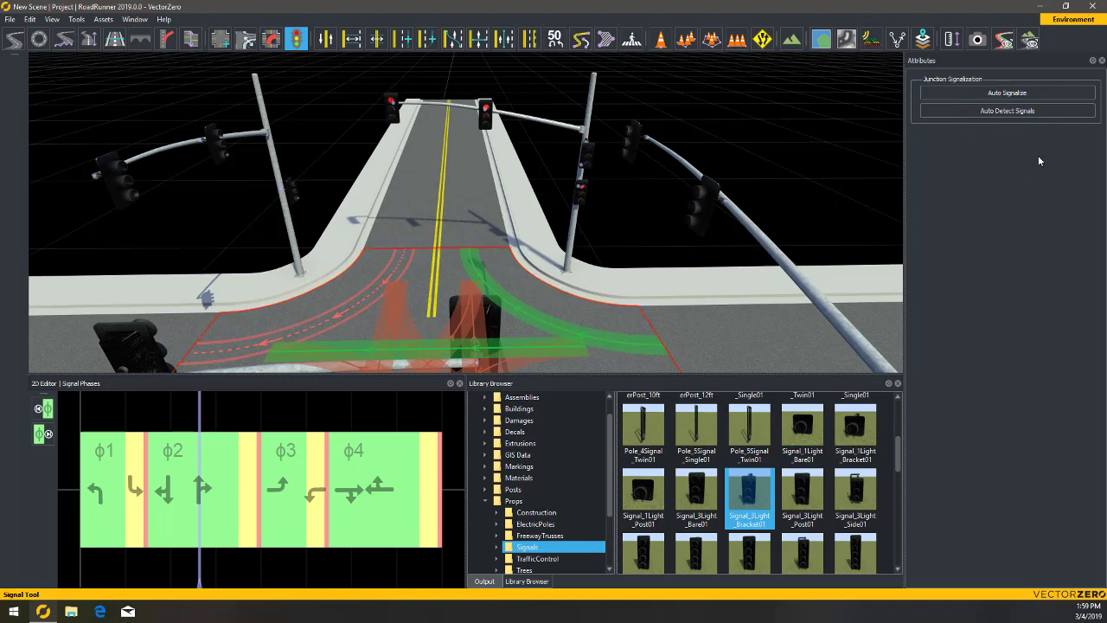
{"action": "left_click", "coordinate": [1018, 113]}
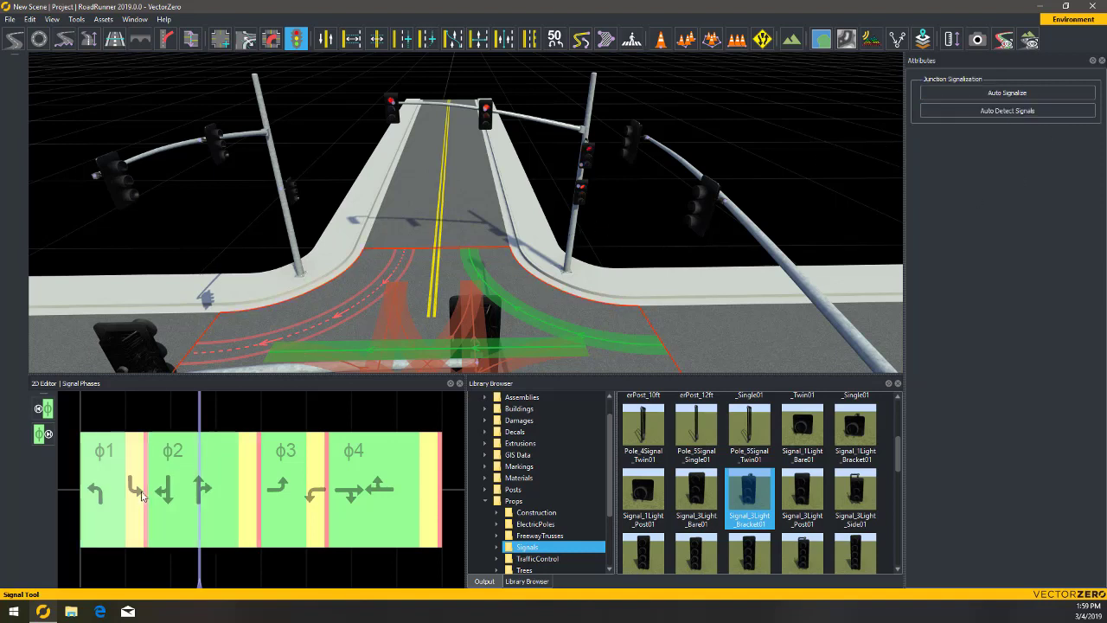
Scrub the signal timeline to 42.30 in phase 3 and examine the new left-turn signal's light and interval states alongside the active maneuvers
{"action": "left_click", "coordinate": [188, 420]}
{"action": "left_click_drag", "start_coordinate": [171, 423], "coordinate": [271, 422]}
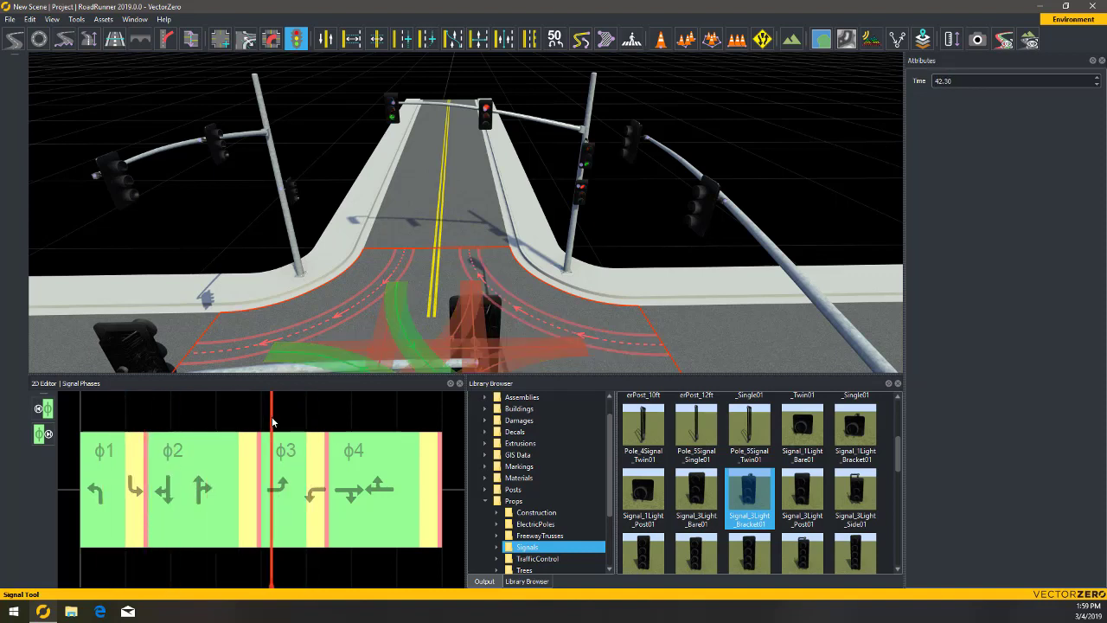
{"action": "left_click", "coordinate": [583, 168]}
{"action": "key", "text": "f"}
{"action": "left_click_drag", "start_coordinate": [637, 257], "coordinate": [631, 248], "text": "alt"}
{"action": "scroll", "coordinate": [631, 247], "scroll_direction": "down", "scroll_amount": 10}
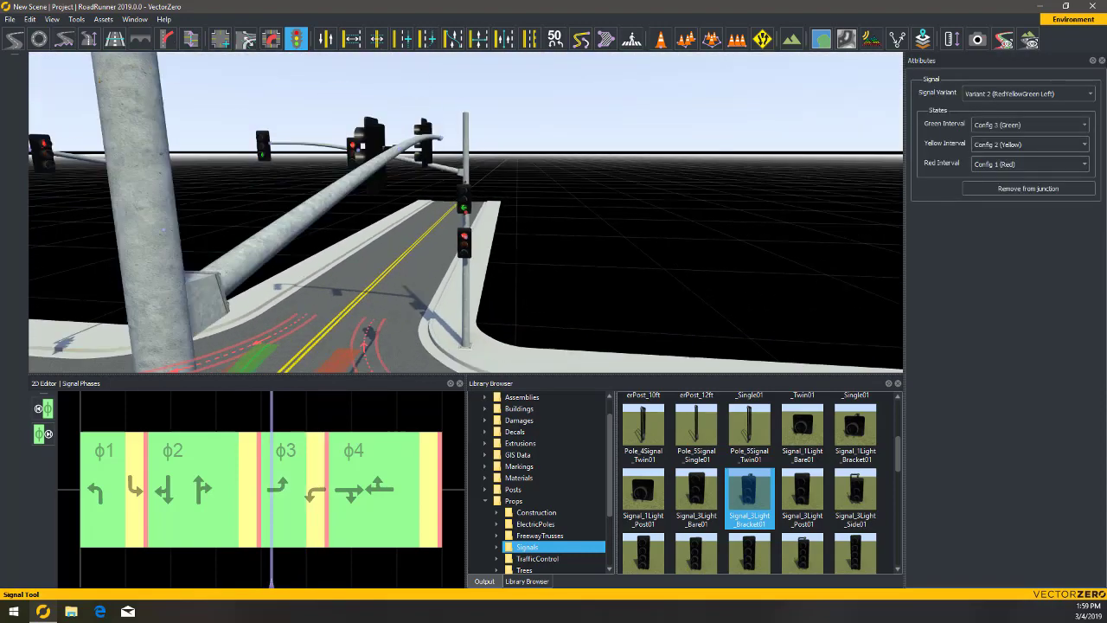
{"action": "left_click_drag", "start_coordinate": [304, 278], "coordinate": [328, 334], "text": "alt"}
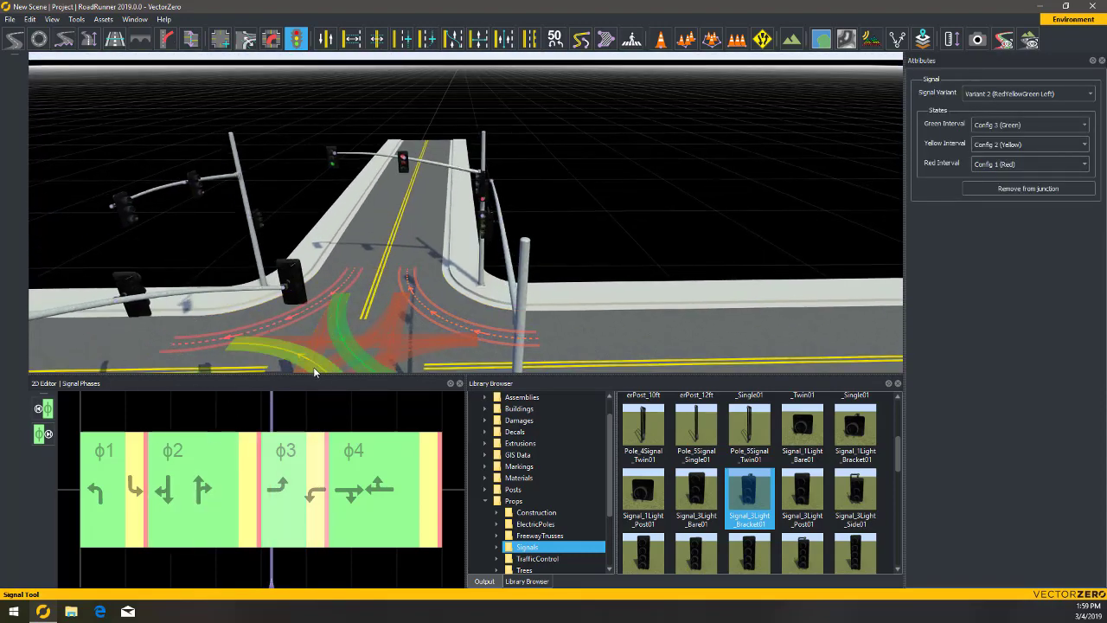
{"action": "middle_click_drag", "start_coordinate": [472, 320], "coordinate": [538, 303], "text": "alt"}
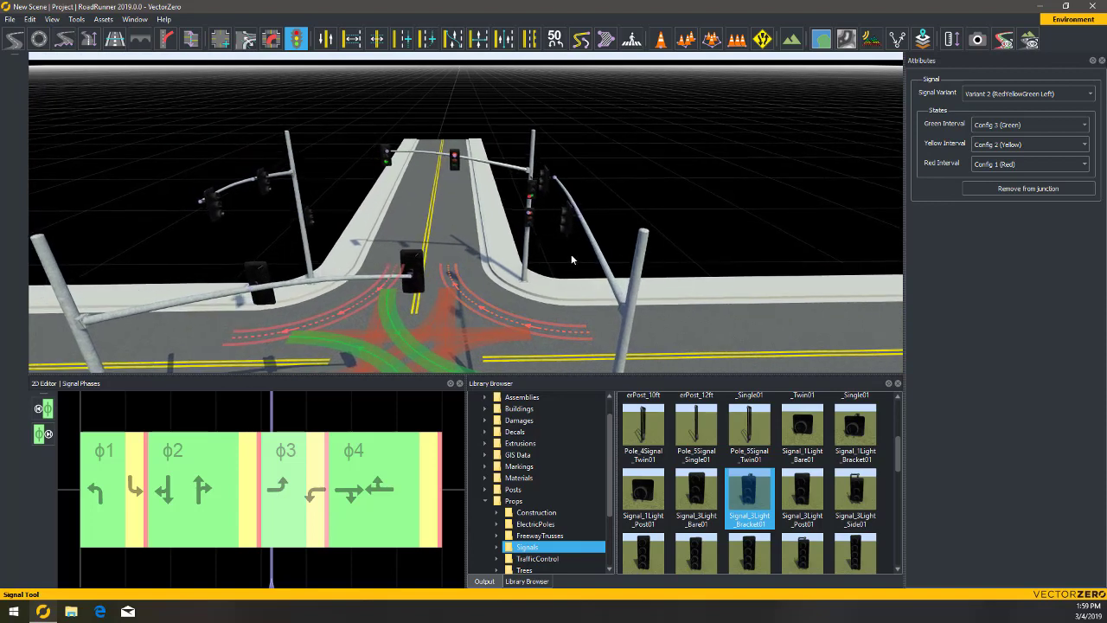
{"action": "left_click_drag", "start_coordinate": [571, 259], "coordinate": [611, 270], "text": "alt"}
{"action": "middle_click_drag", "start_coordinate": [564, 245], "coordinate": [595, 245], "text": "alt"}
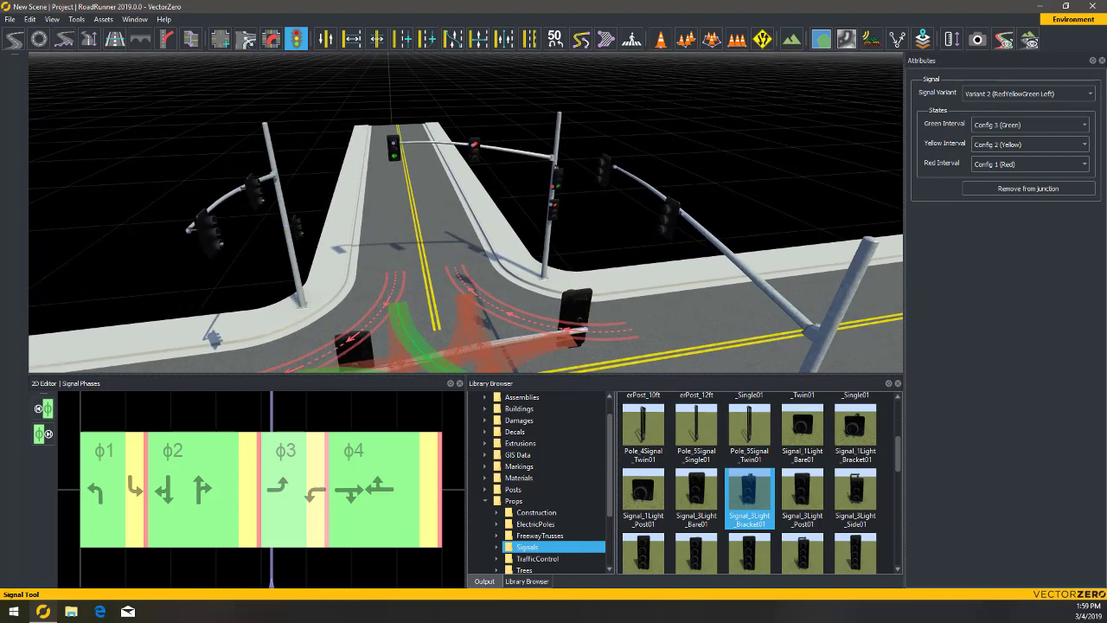